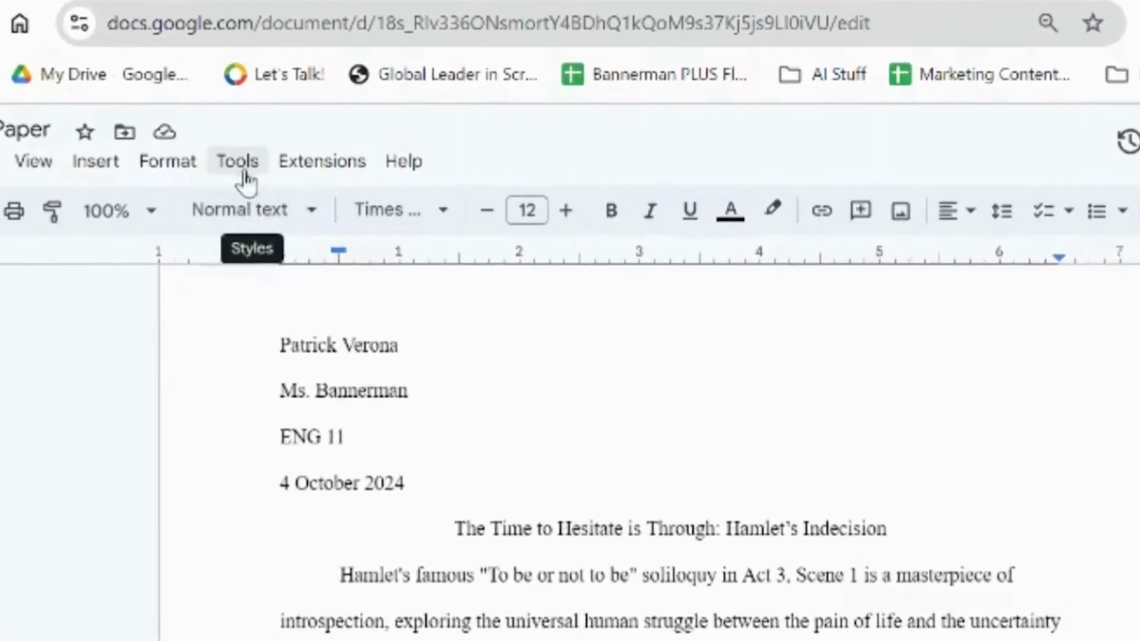
Open the Citations sidebar, keep MLA (8th ed.) as the style, and start a new source.
left_click(230, 189)
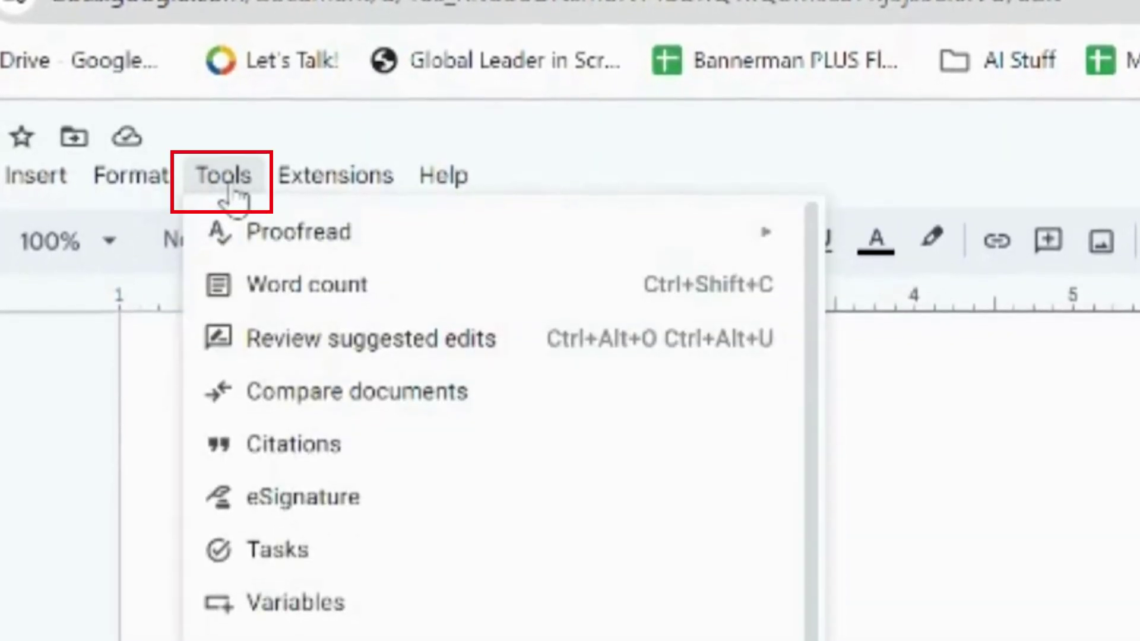
left_click(291, 446)
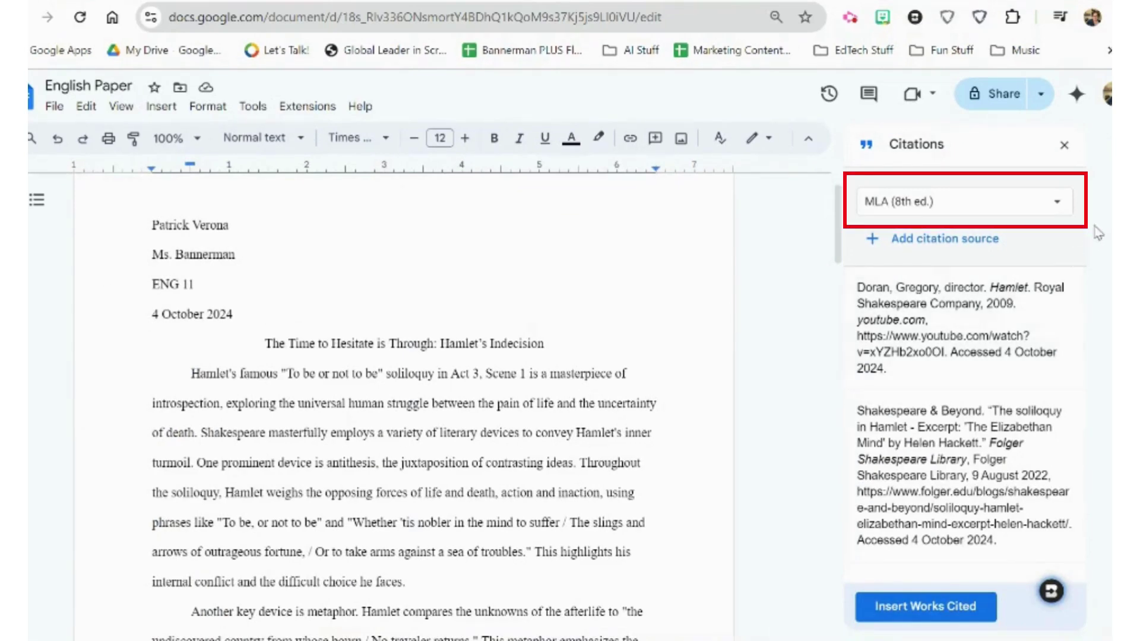
left_click(1056, 205)
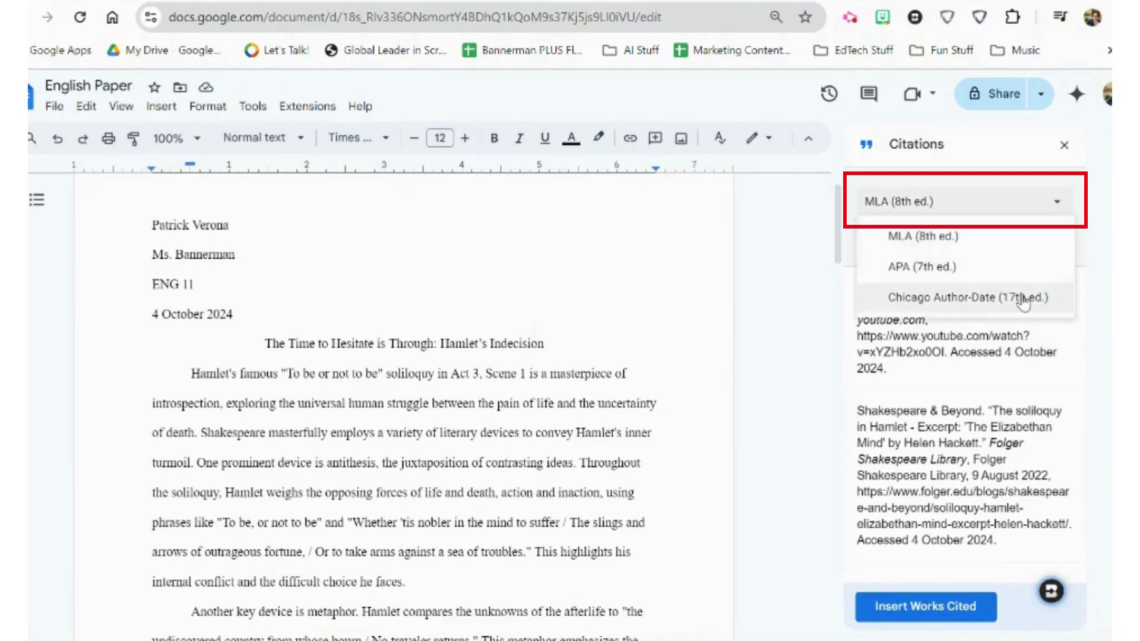
left_click(1060, 208)
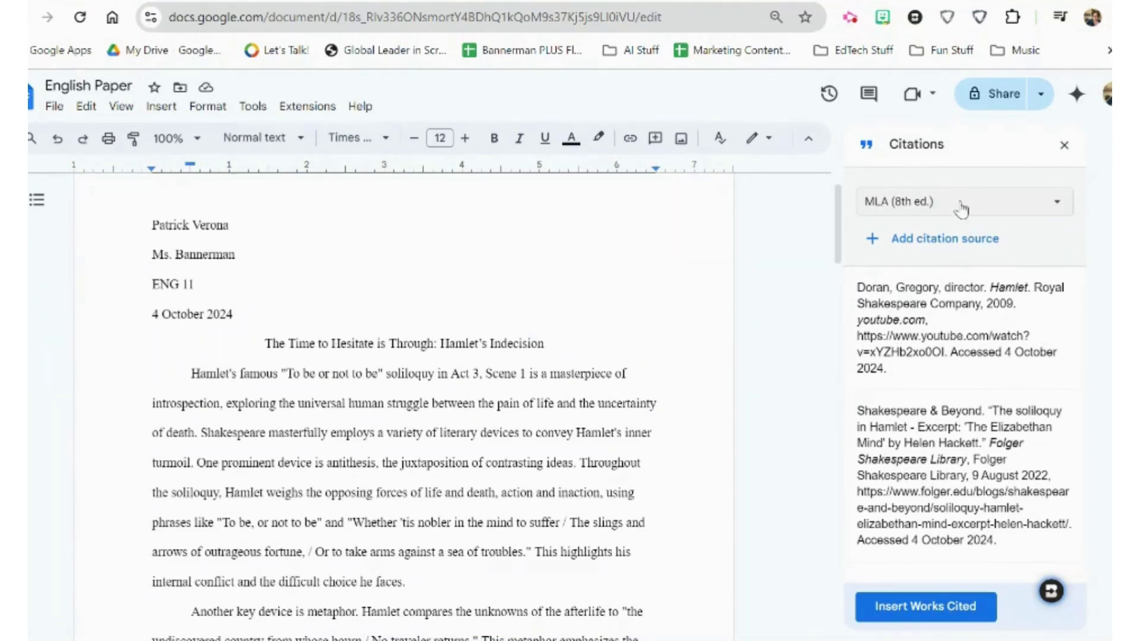
left_click(931, 240)
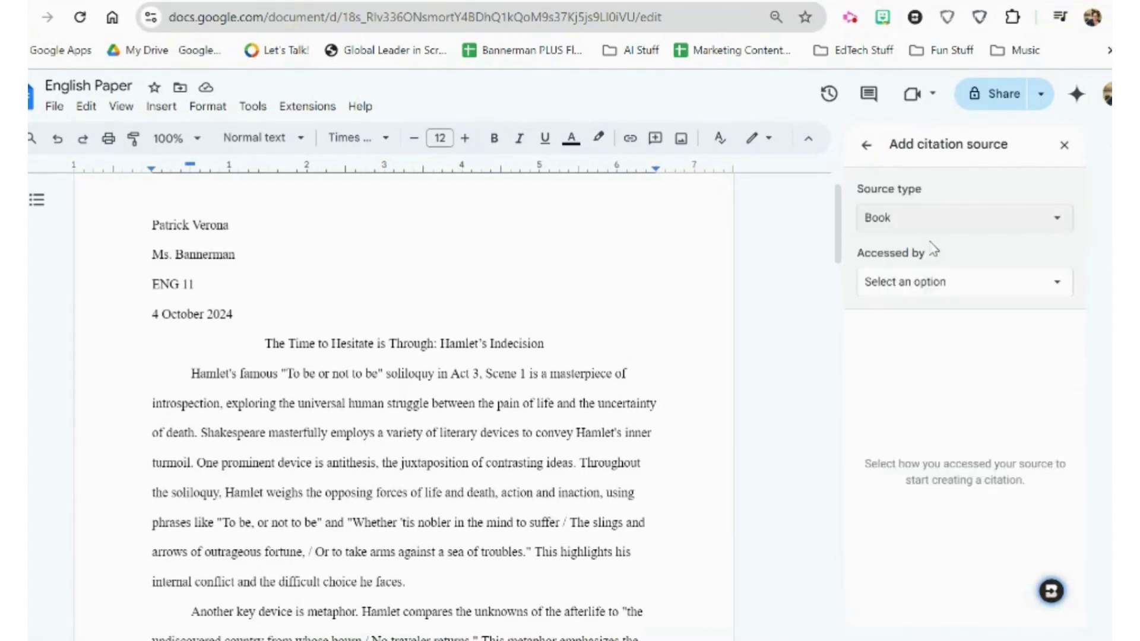
Search the SparkNotes Hamlet Act 3 Scene 1 URL as a Website citation source.
left_click(1053, 224)
left_click(990, 314)
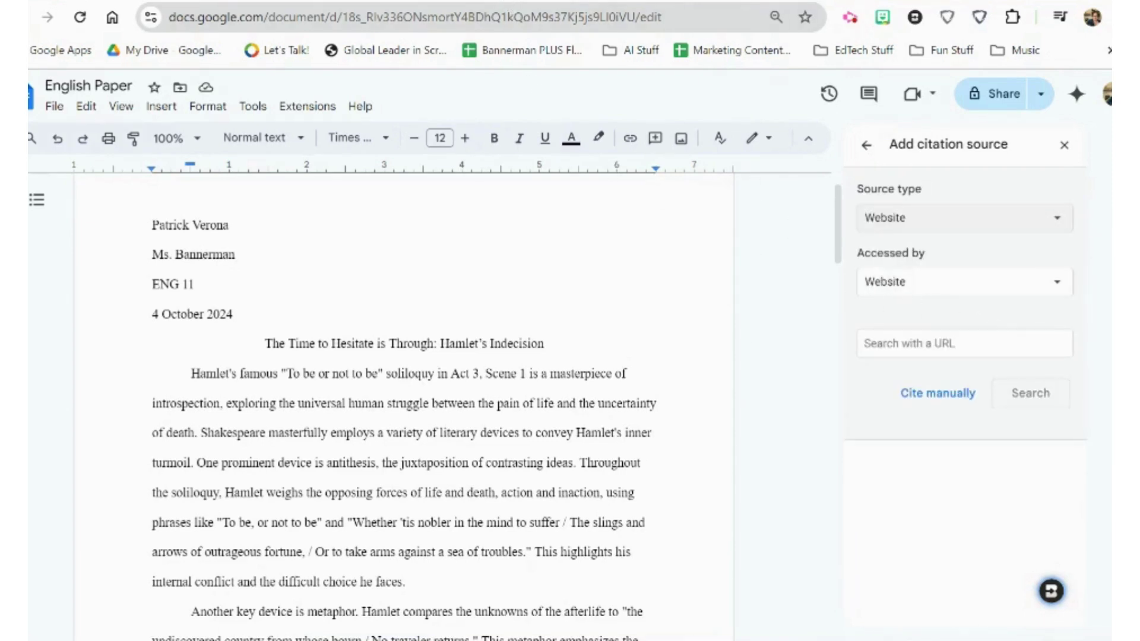
key("ctrl+Tab")
left_click(506, 13)
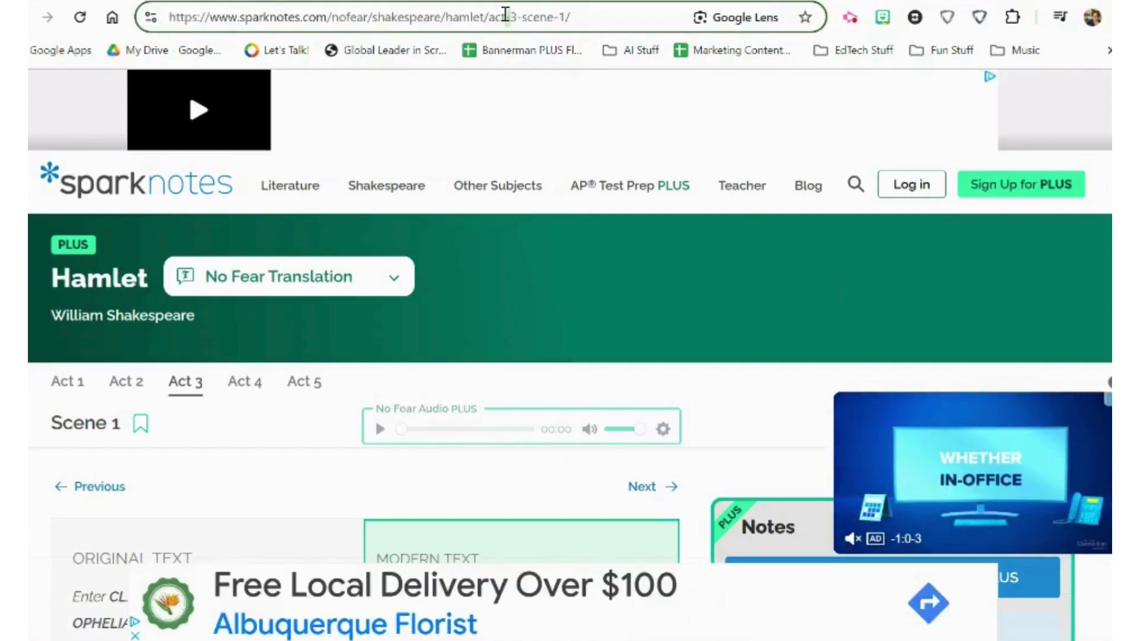
key("ctrl+shift+Tab")
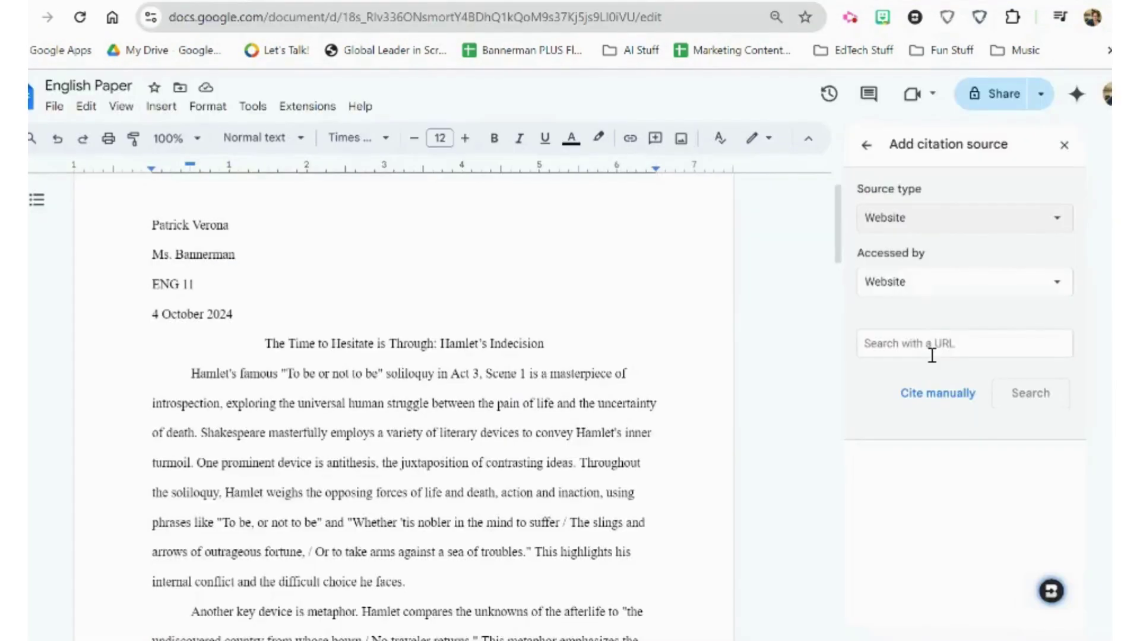
left_click(929, 351)
type("https://www.sparknotes.com/nofear/shakespeare/hamlet/act-3-scene-1/")
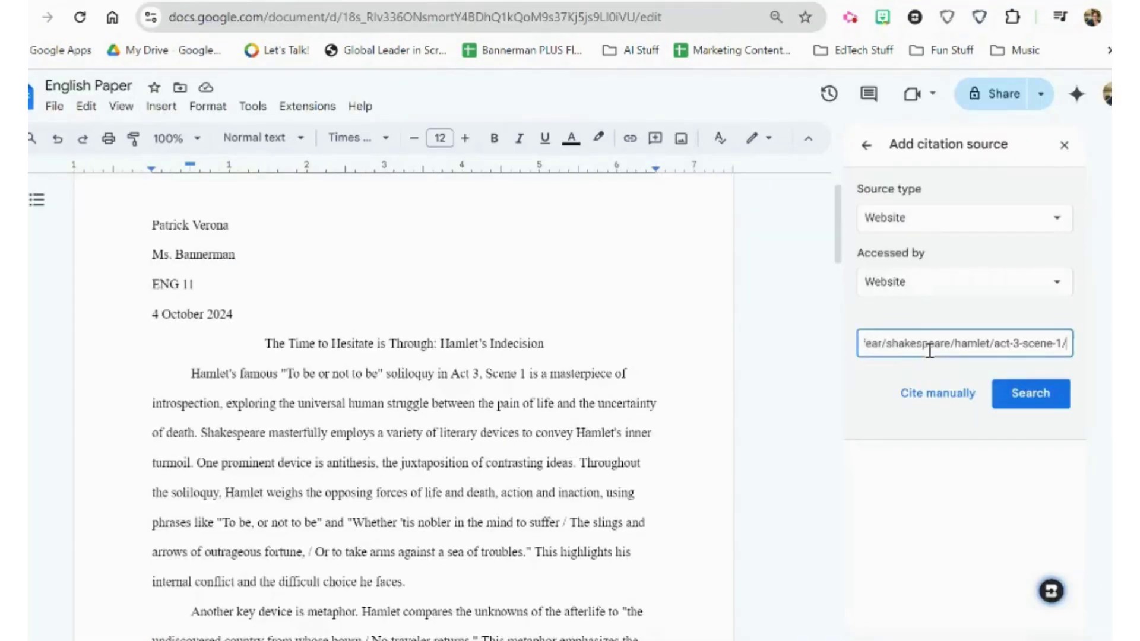
left_click(1044, 402)
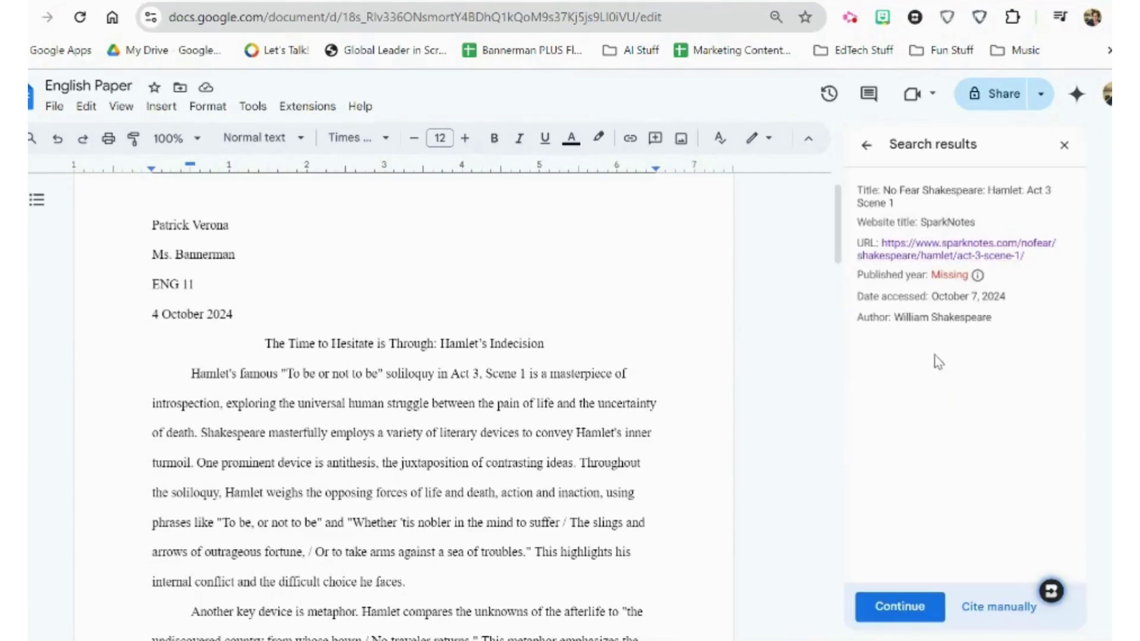
Scroll the SparkNotes Hamlet Act 3 Scene 1 page down to its 2024 copyright footer.
left_click(527, 2)
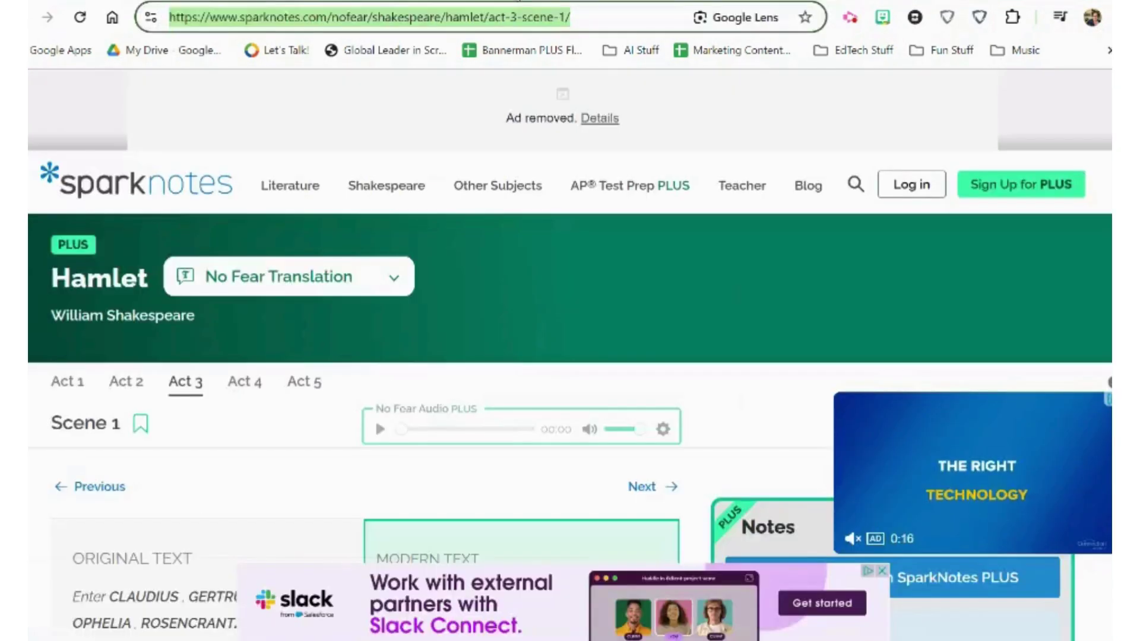
scroll(580, 363, "down", 15)
scroll(580, 363, "down", 20)
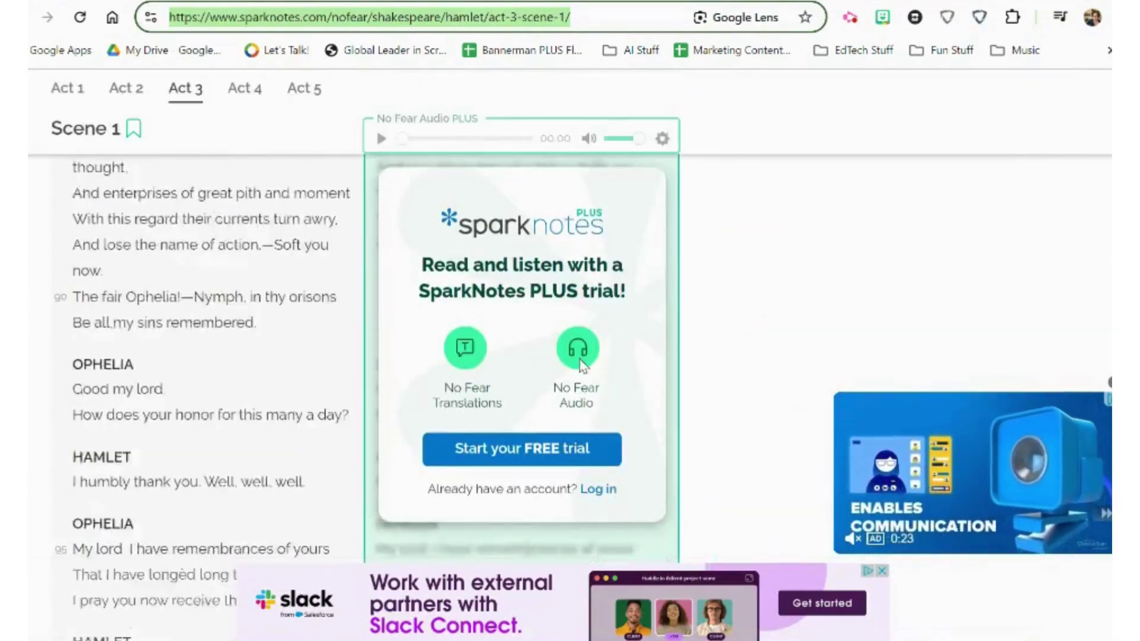
scroll(579, 363, "down", 5)
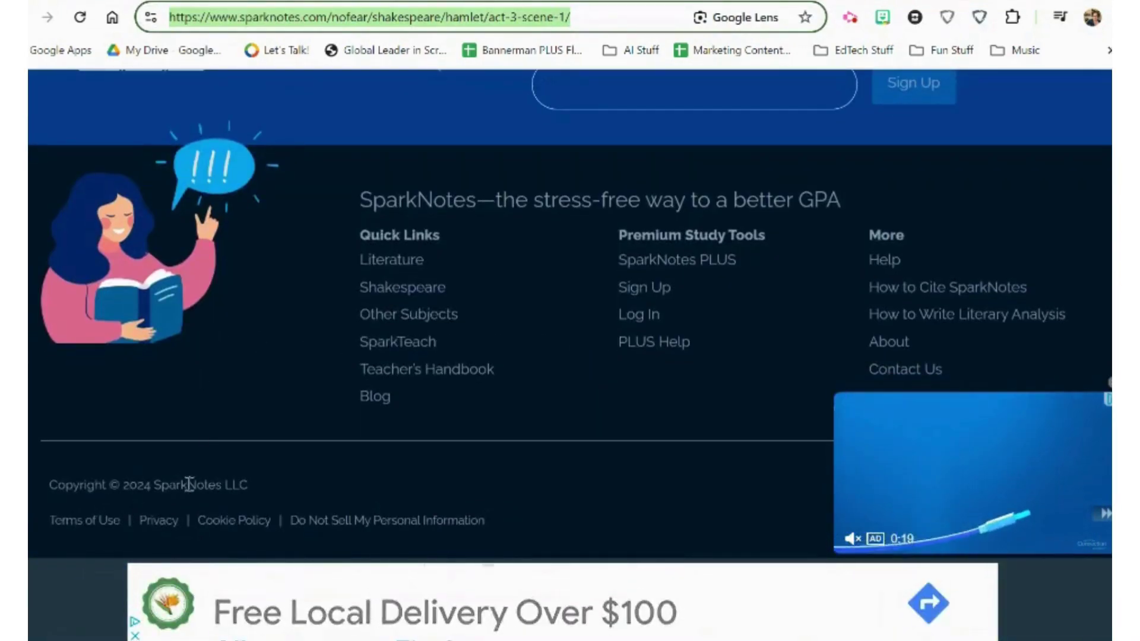
Save the SparkNotes page as a source with publisher No Fear Shakespeare and year 2024.
key("ctrl+Tab")
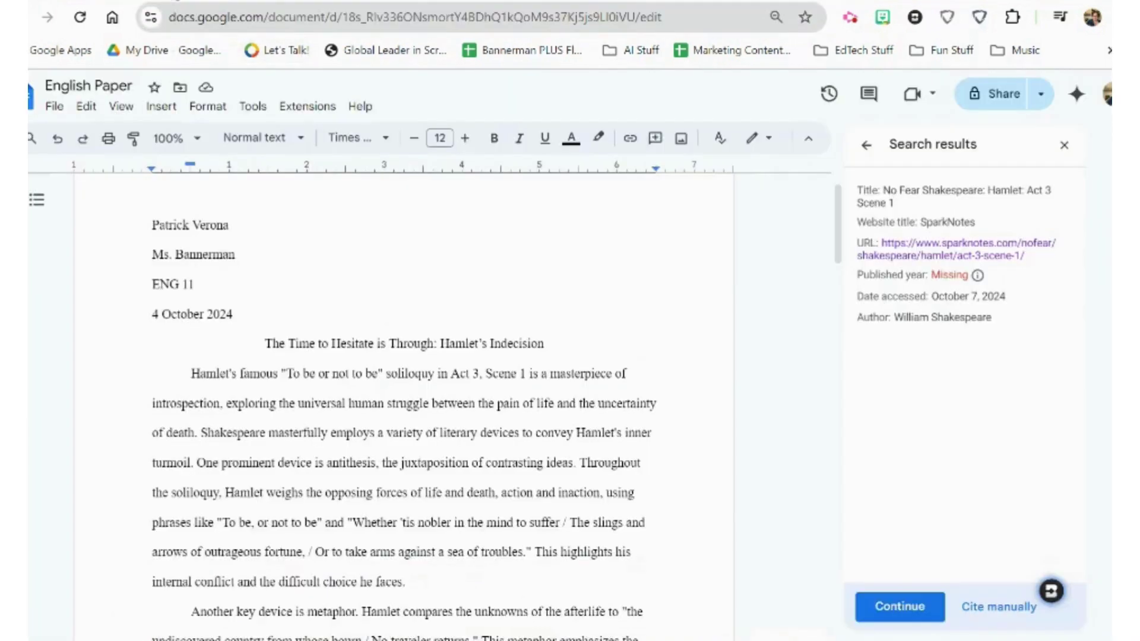
left_click(930, 619)
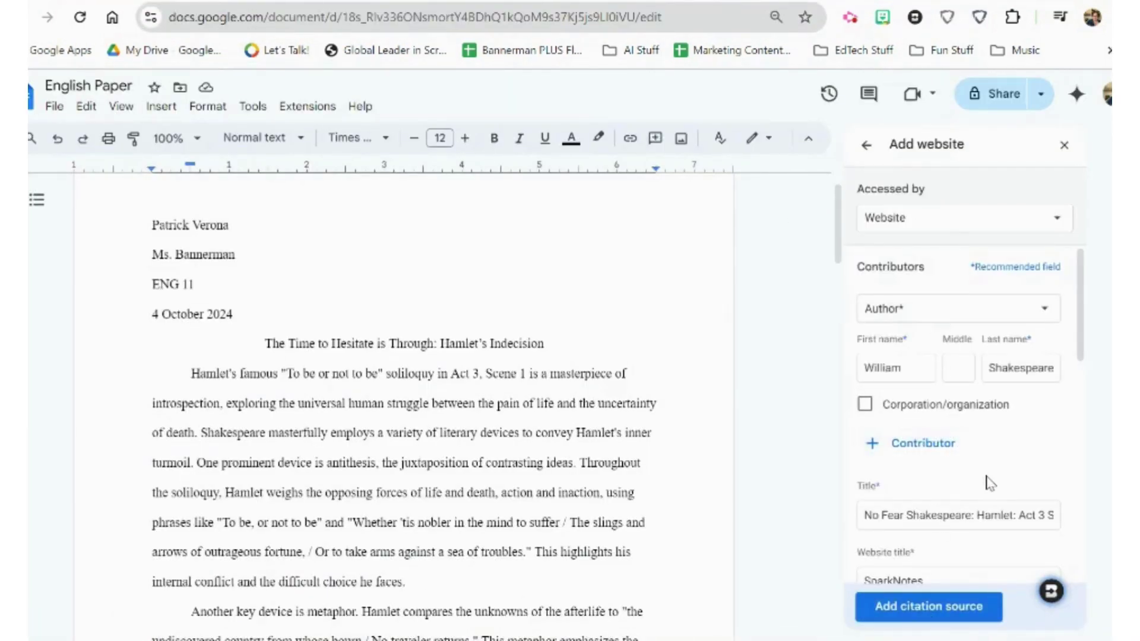
scroll(987, 478, "down", 5)
scroll(988, 476, "down", 1)
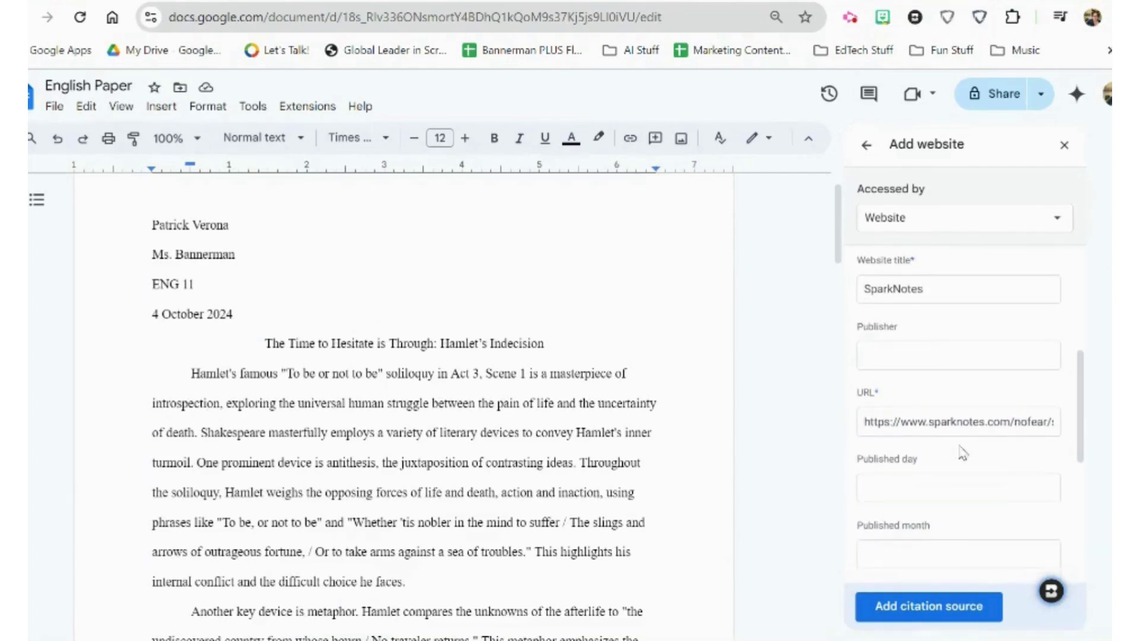
left_click(919, 355)
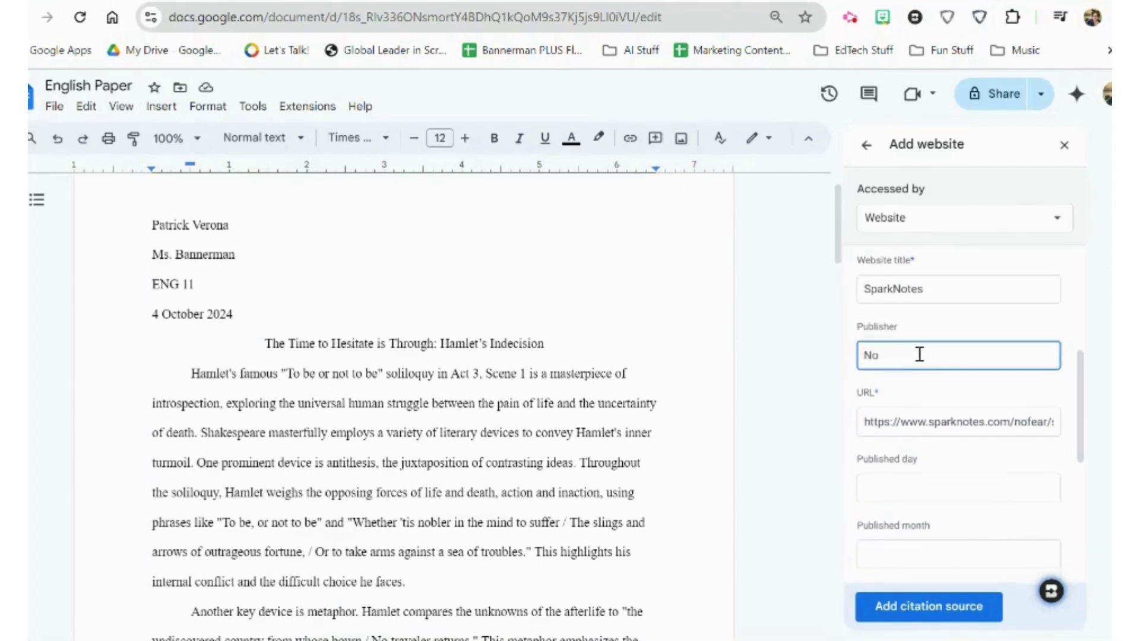
scroll(919, 354, "down", 3)
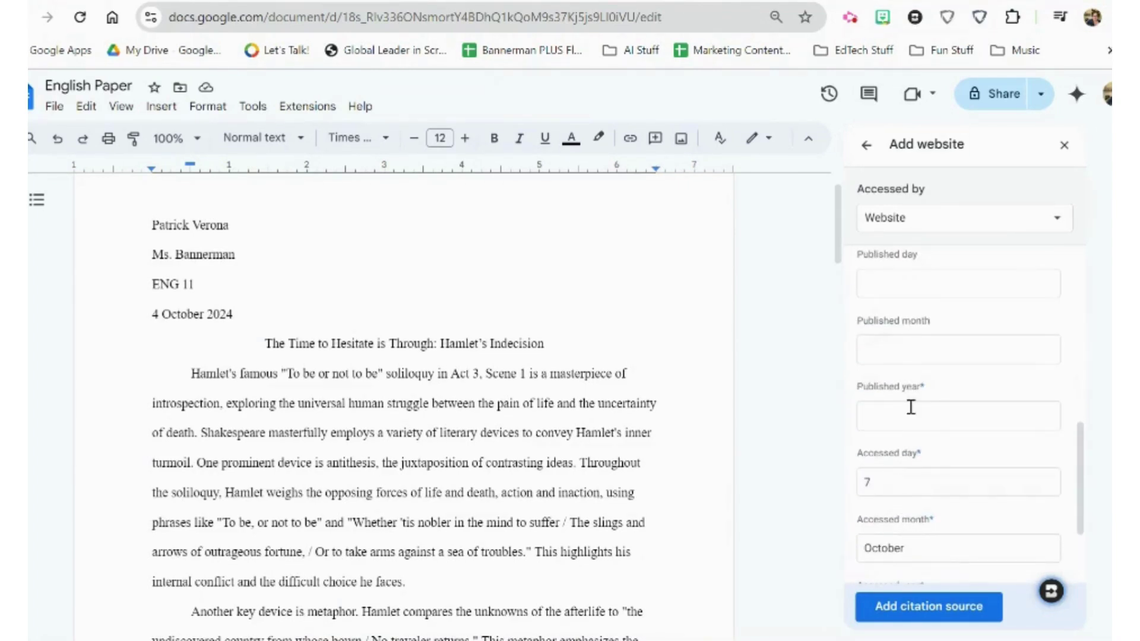
left_click(910, 407)
type("2024")
scroll(911, 407, "down", 2)
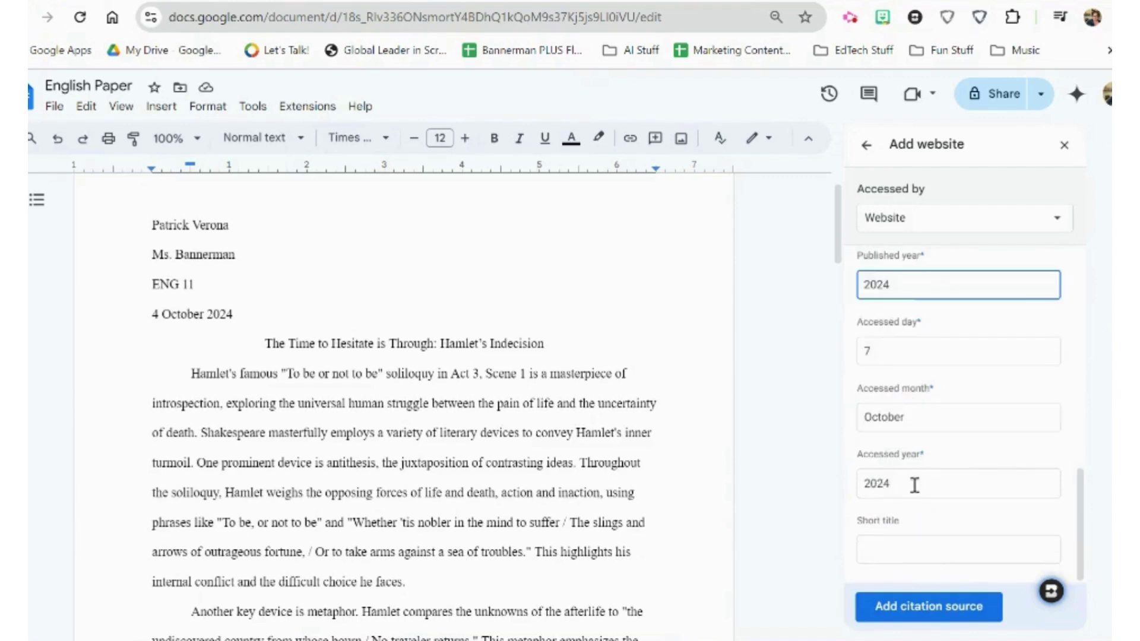
left_click(930, 608)
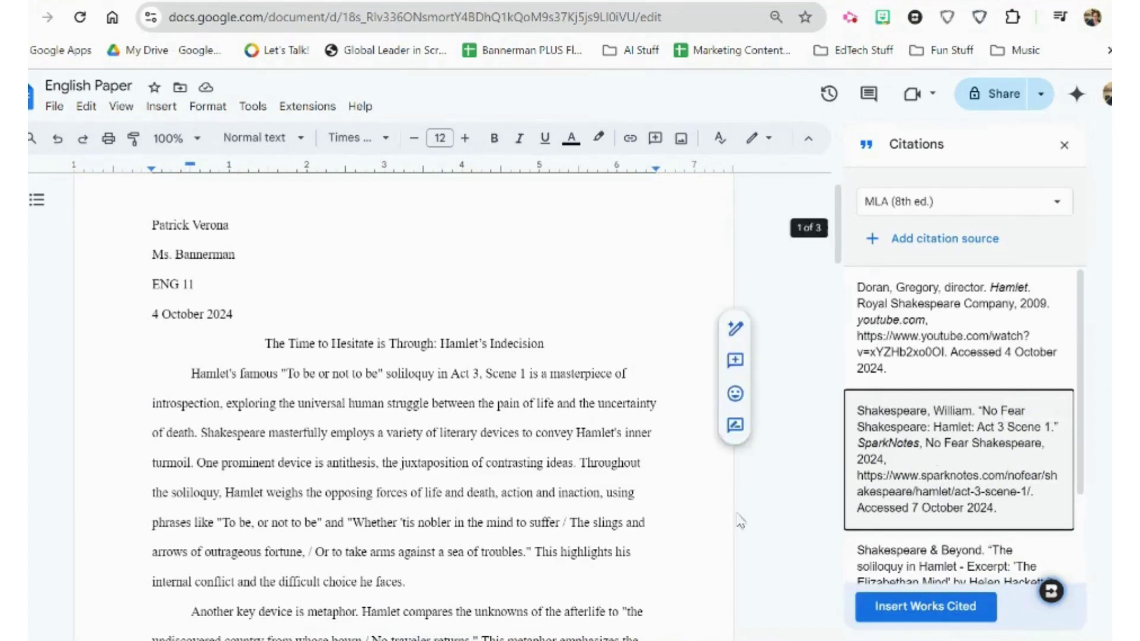
scroll(623, 554, "down", 3)
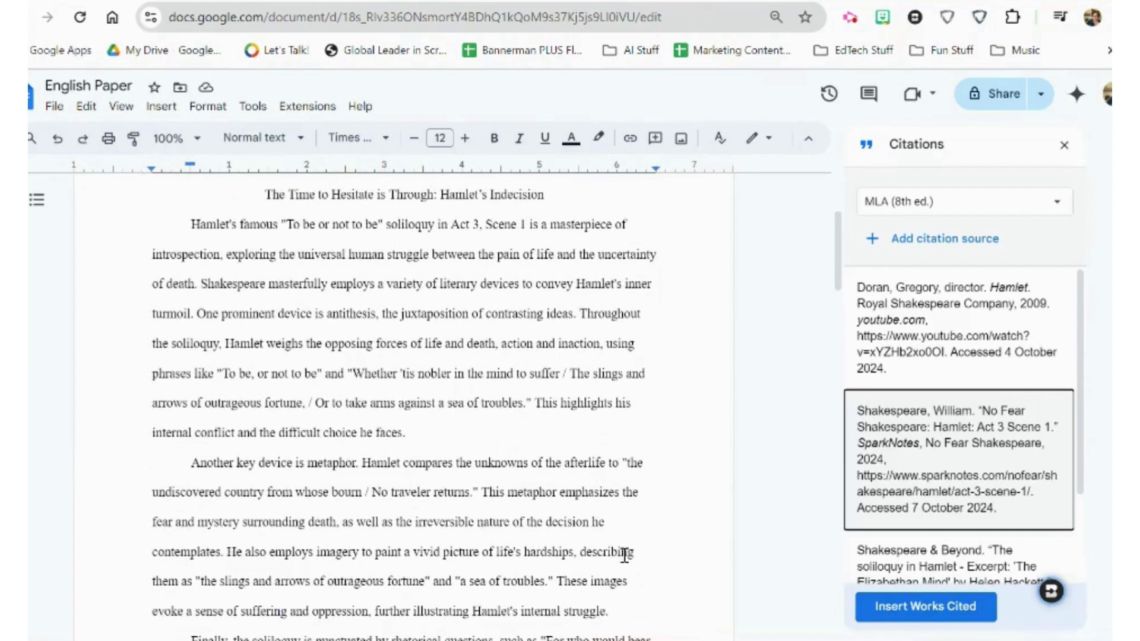
Cite the SparkNotes source after the soliloquy quotation with lines III.1.59-61.
left_click(534, 403)
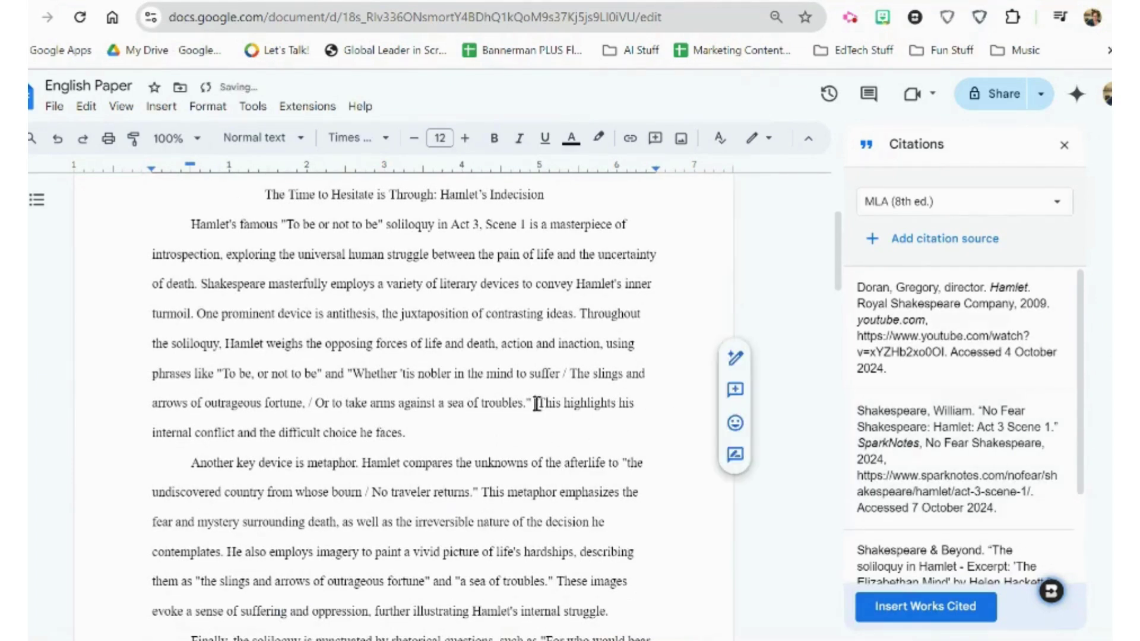
mouse_move(926, 442)
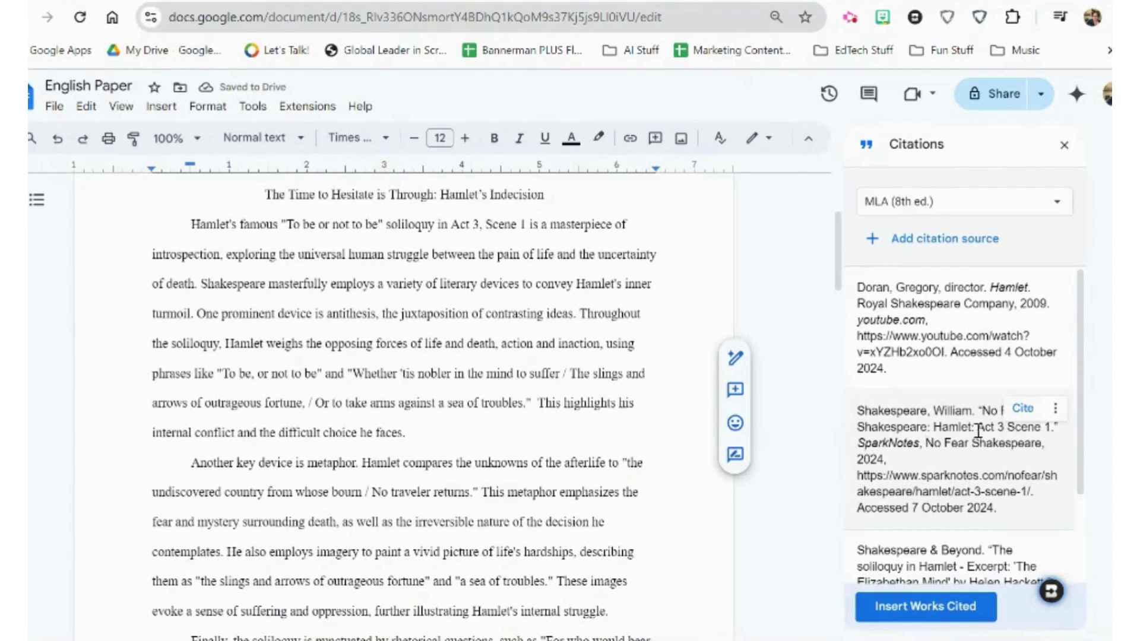
left_click(1021, 409)
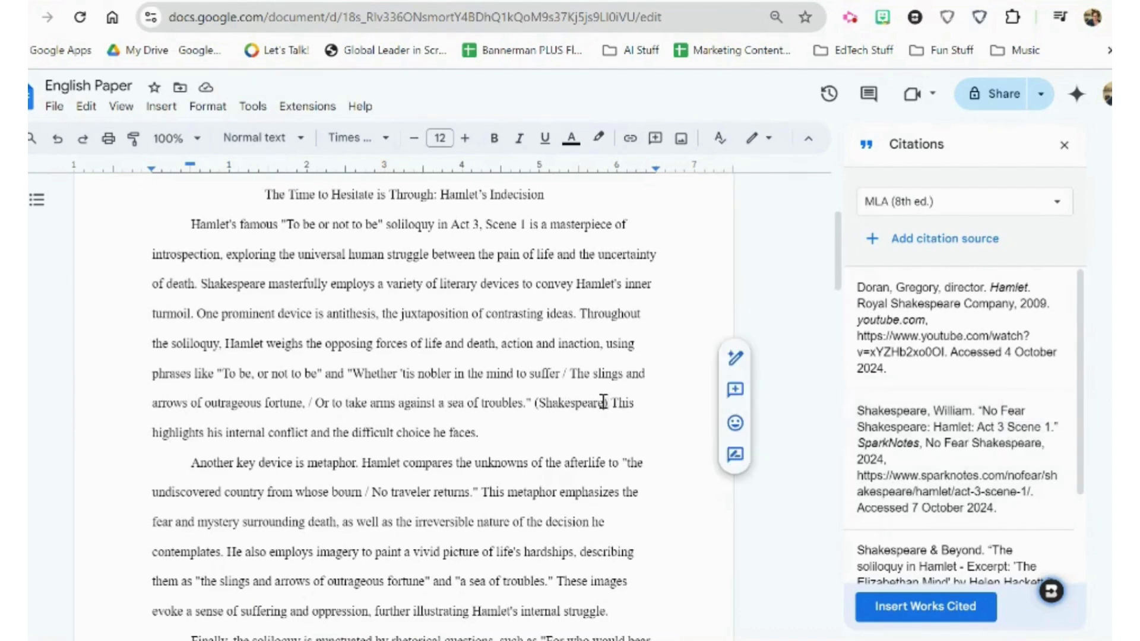
type(")")
left_click(604, 402)
type("III.1")
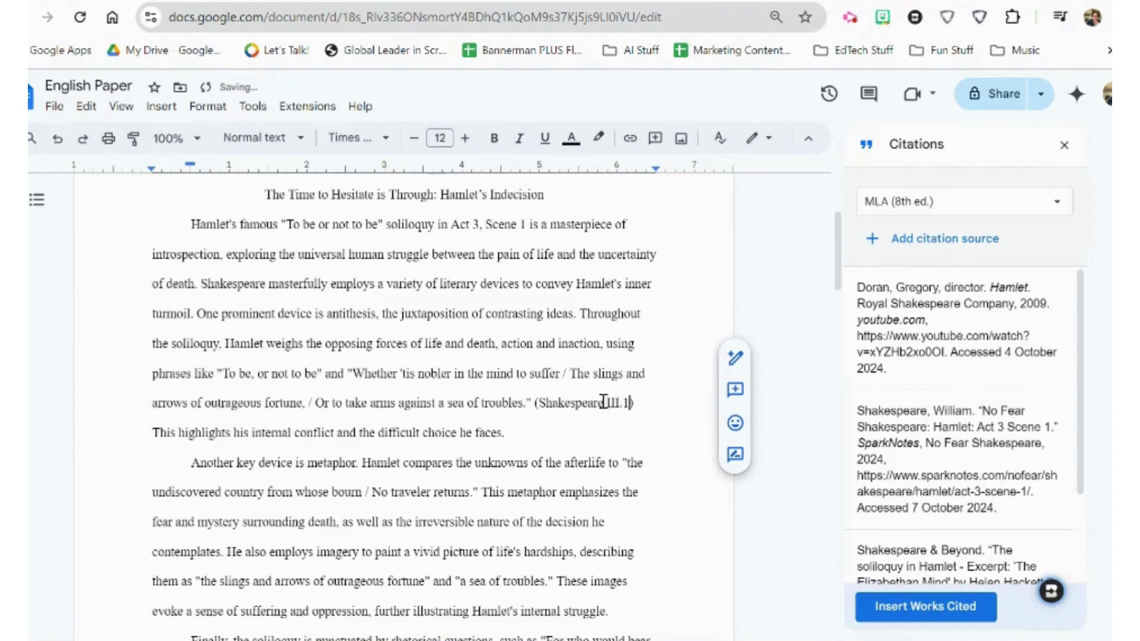
type(".59-61)")
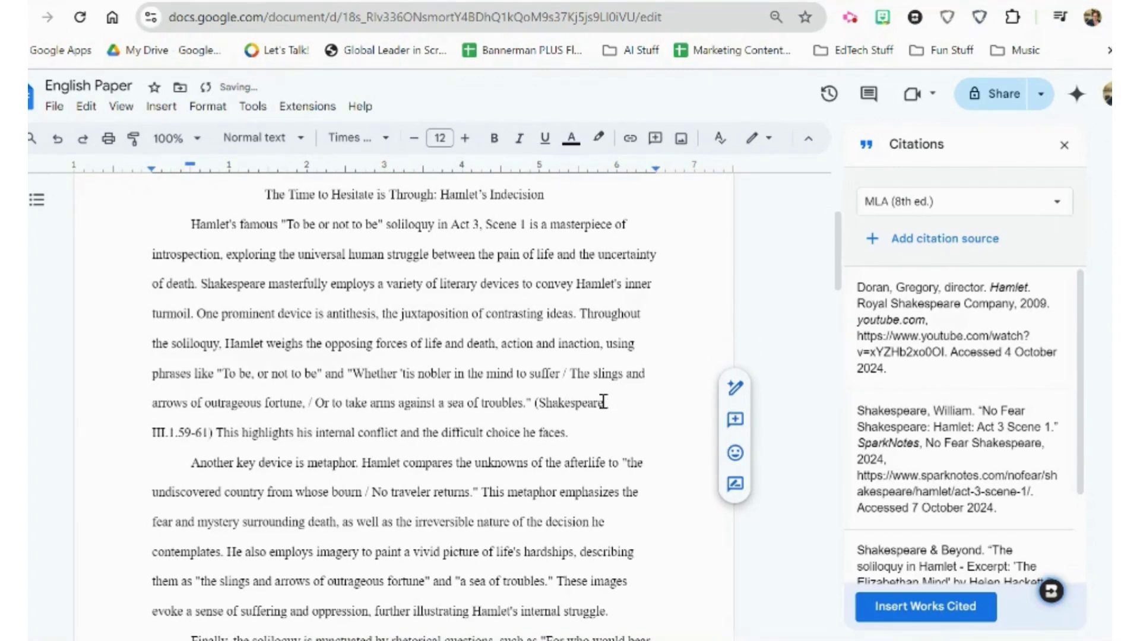
type(".")
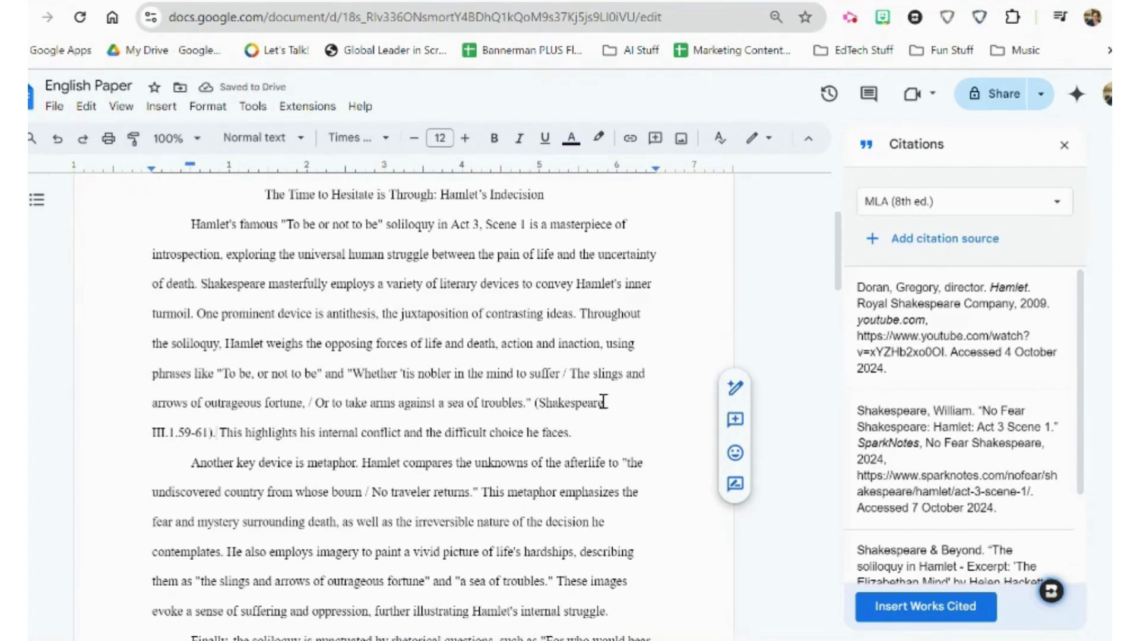
Delete the period after 'troubles' and begin adding a new citation source.
left_click(527, 402)
key("BackSpace")
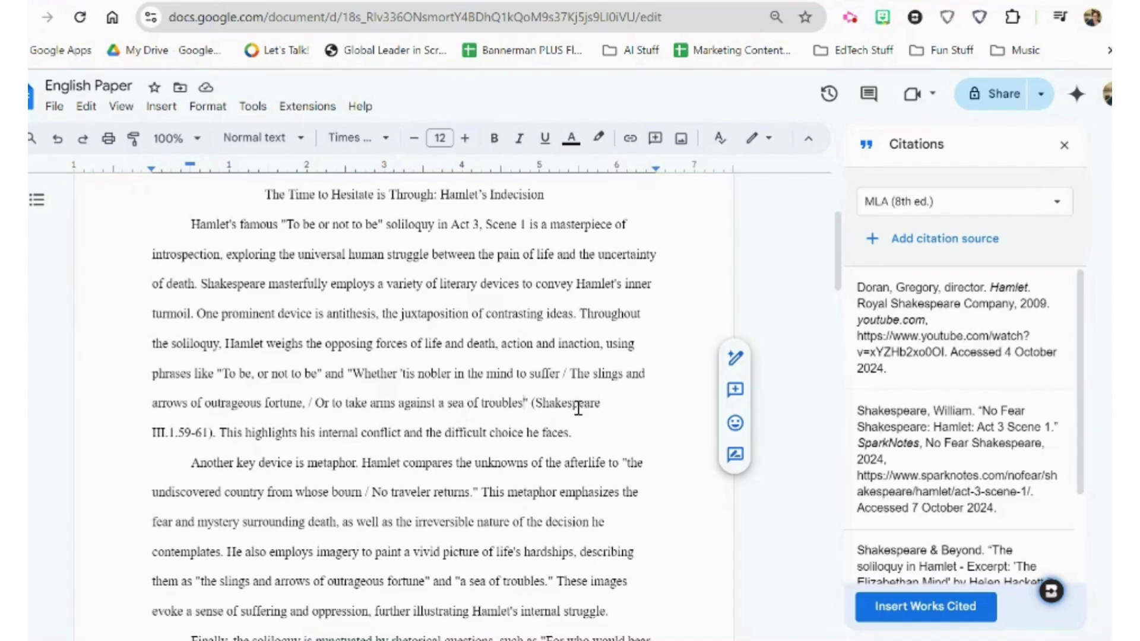
mouse_move(862, 352)
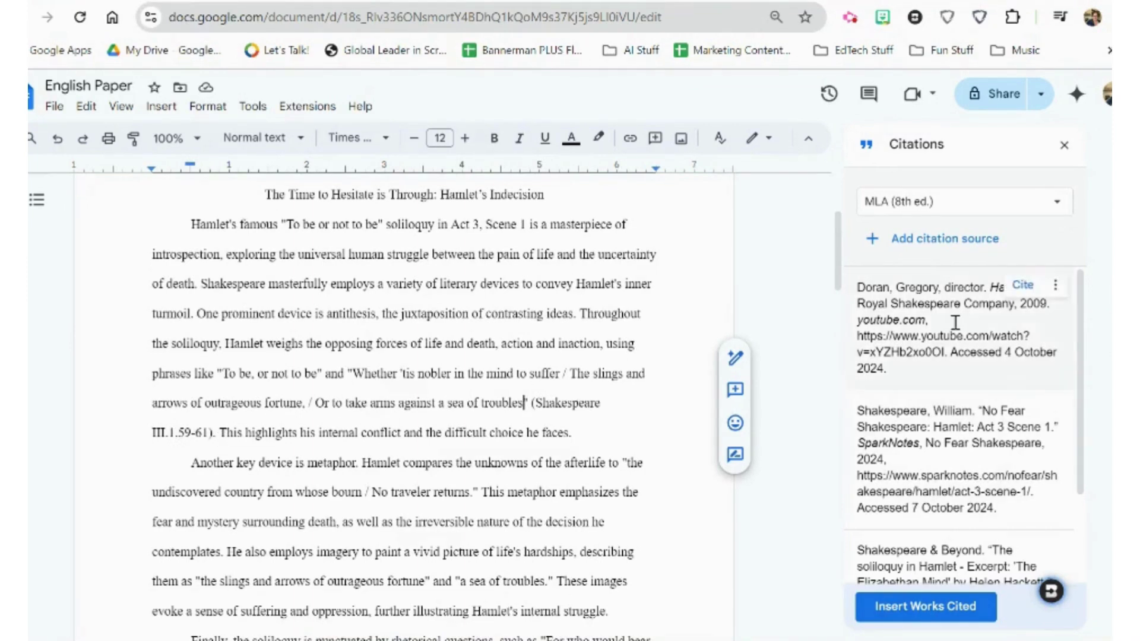
left_click(944, 240)
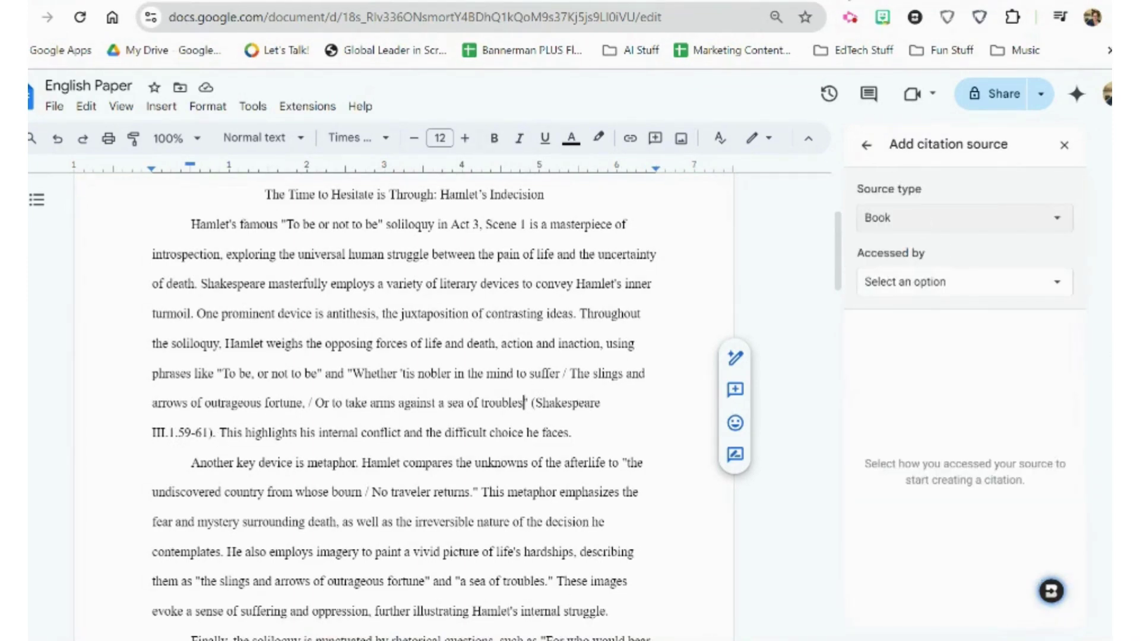
key("ctrl+Tab")
Select the book's ISBN-10 and ISBN-13 numbers in Amazon's Product details.
scroll(573, 394, "down", 15)
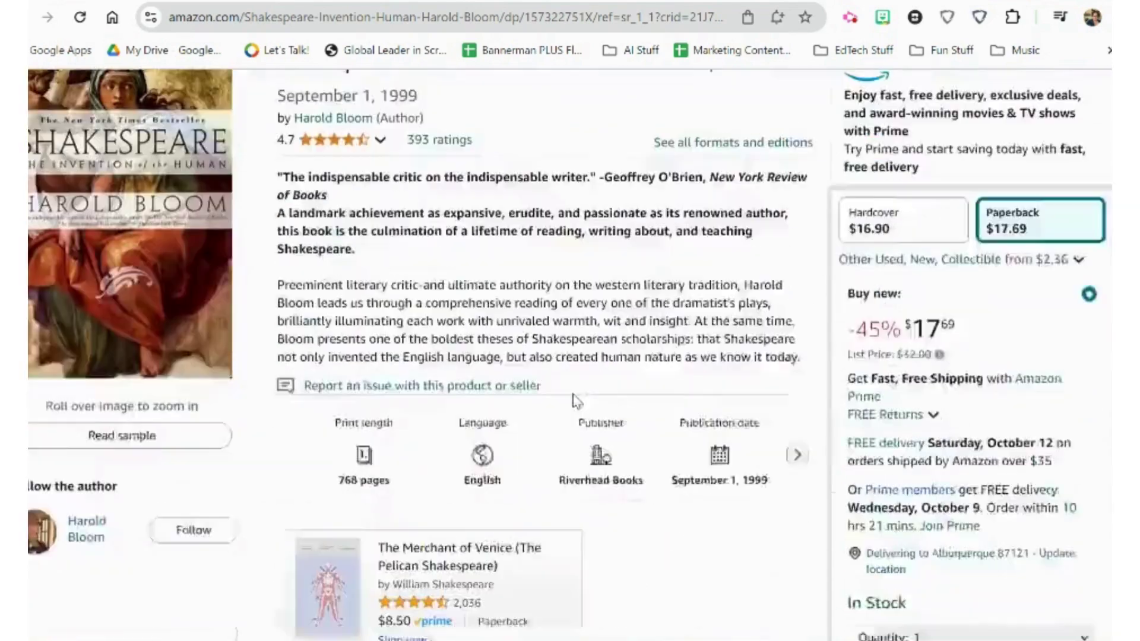
scroll(573, 395, "down", 10)
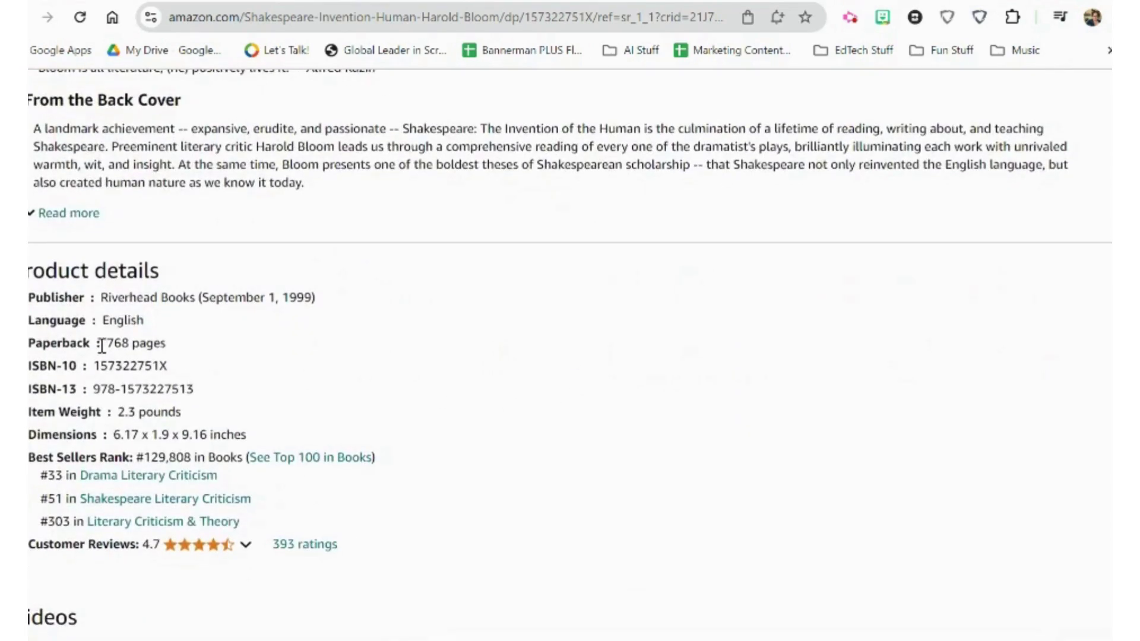
left_click_drag(94, 365, 174, 373)
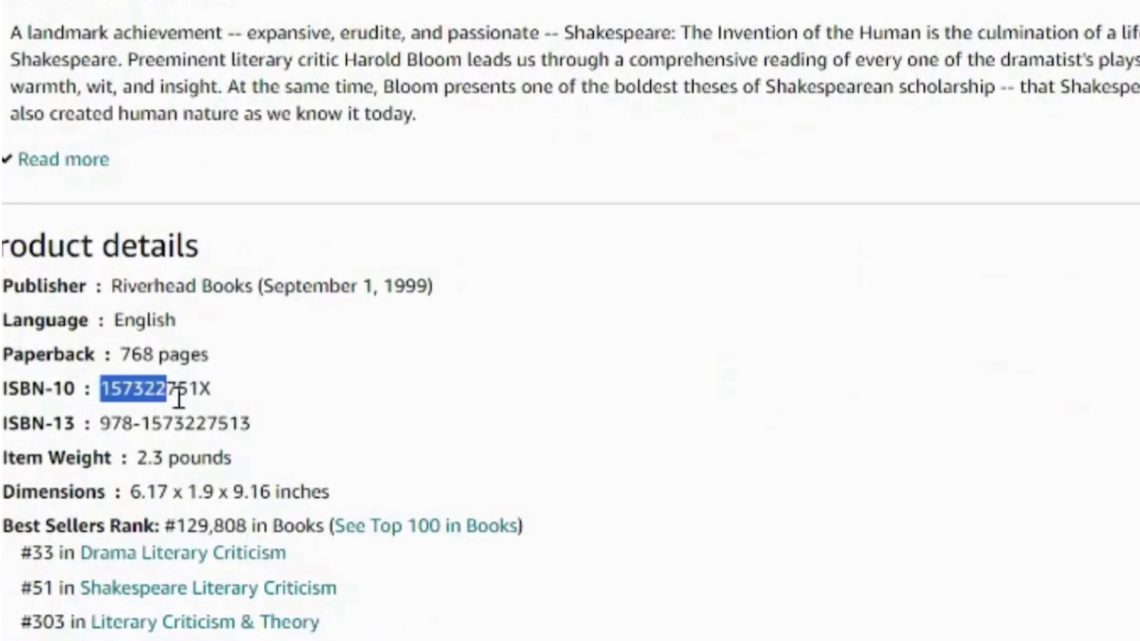
left_click_drag(225, 407, 230, 423)
key("ctrl+c")
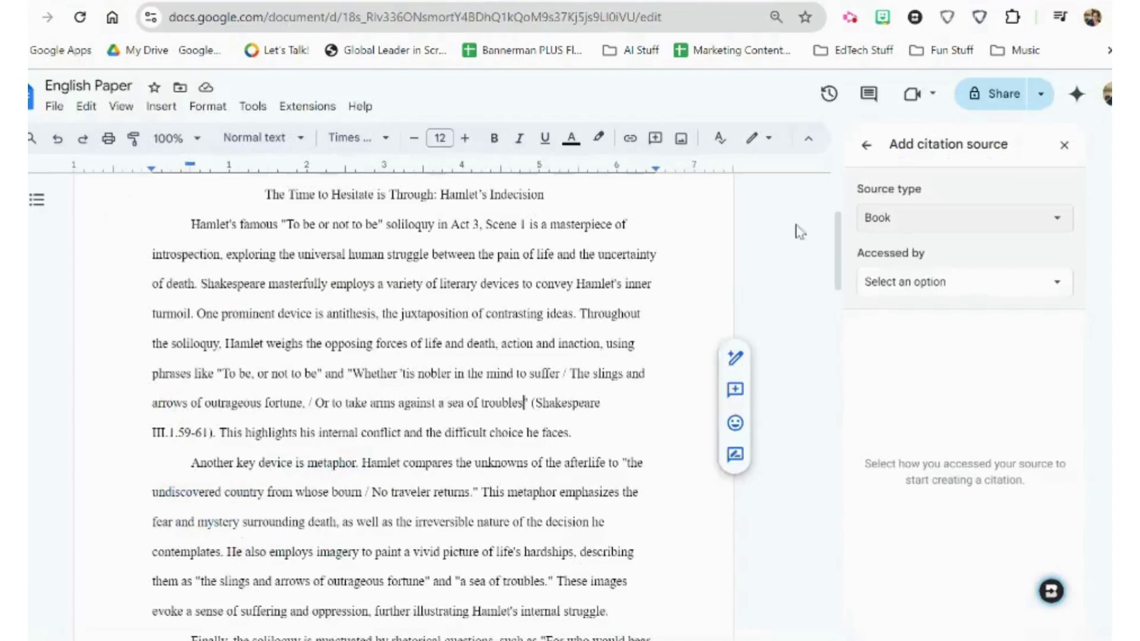
Add Bloom's 'Shakespeare: The Invention of the Human' as a print book source via its ISBN.
left_click(1055, 287)
left_click(1031, 326)
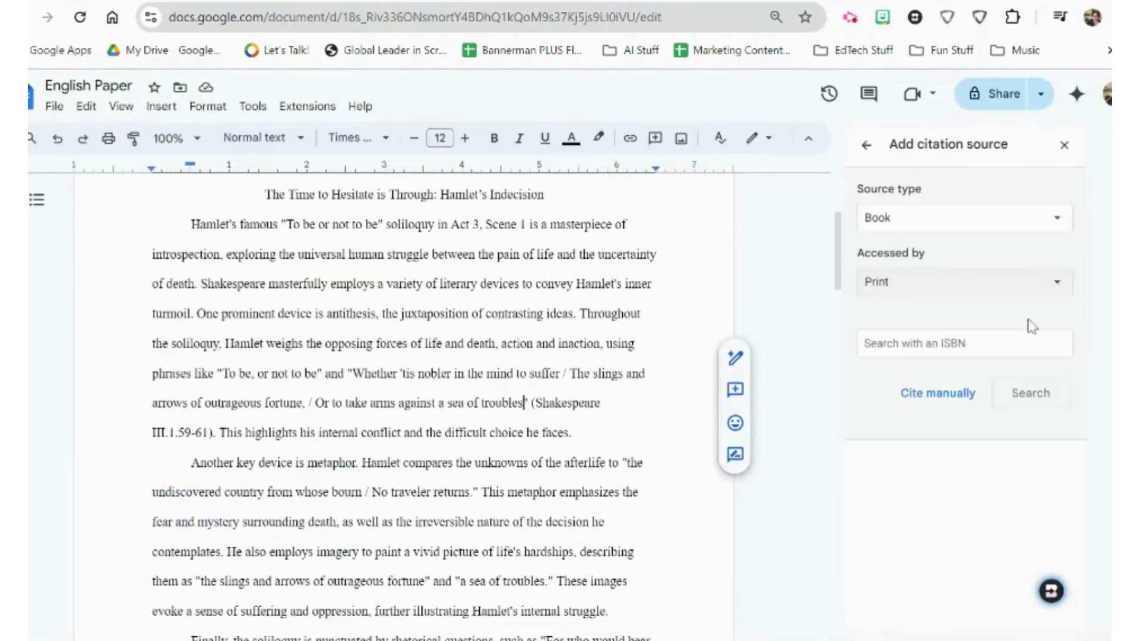
left_click(1023, 352)
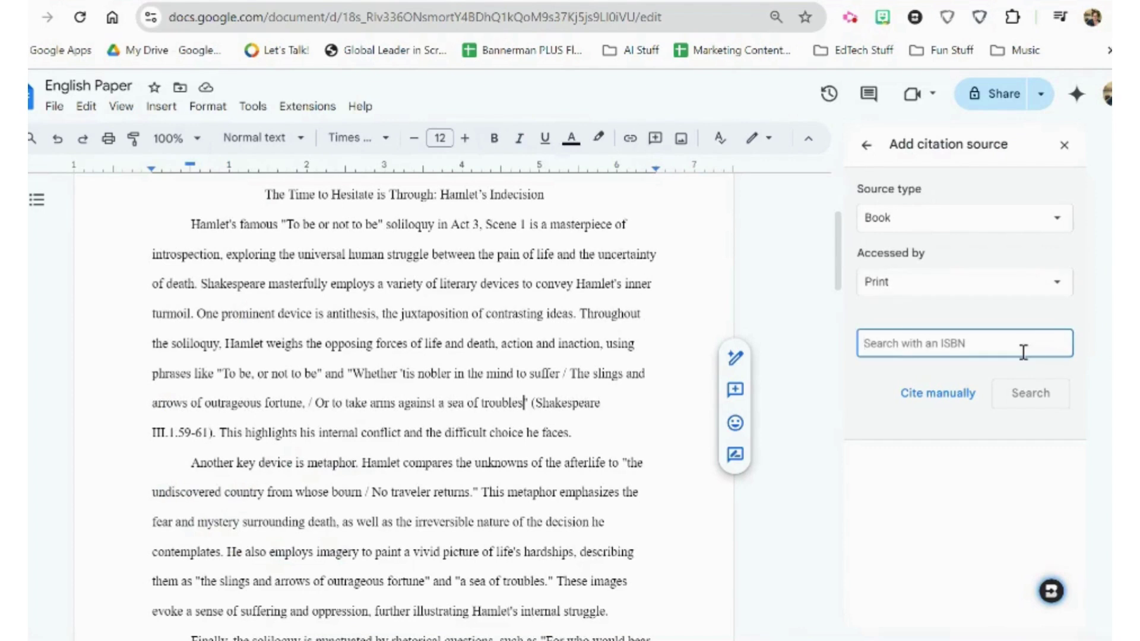
key("ctrl+v")
left_click(1025, 399)
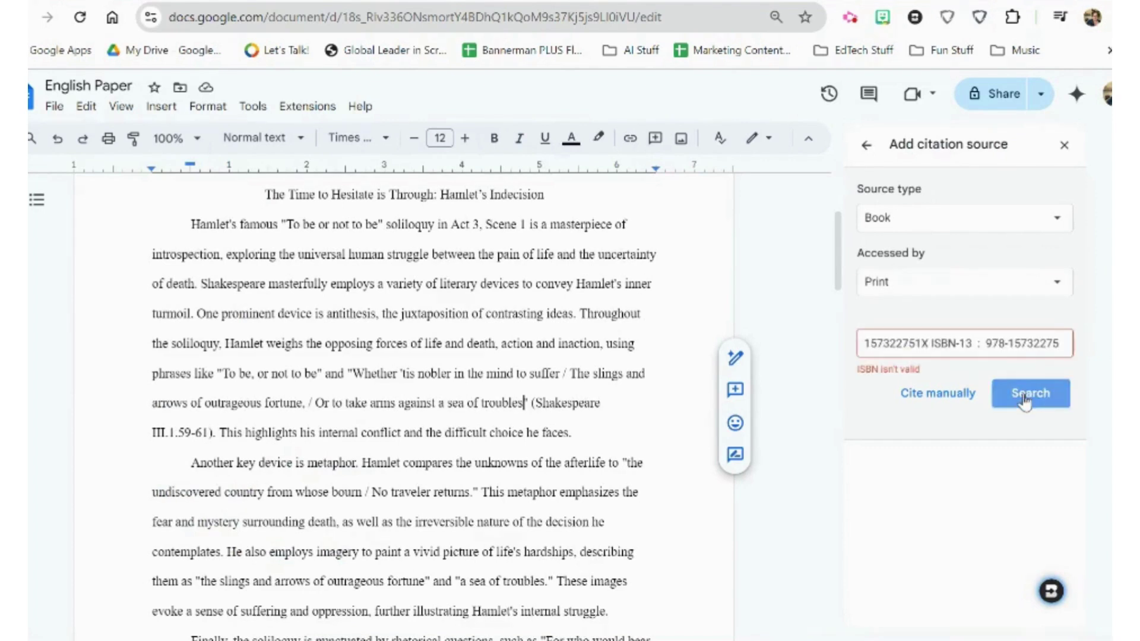
left_click(1026, 401)
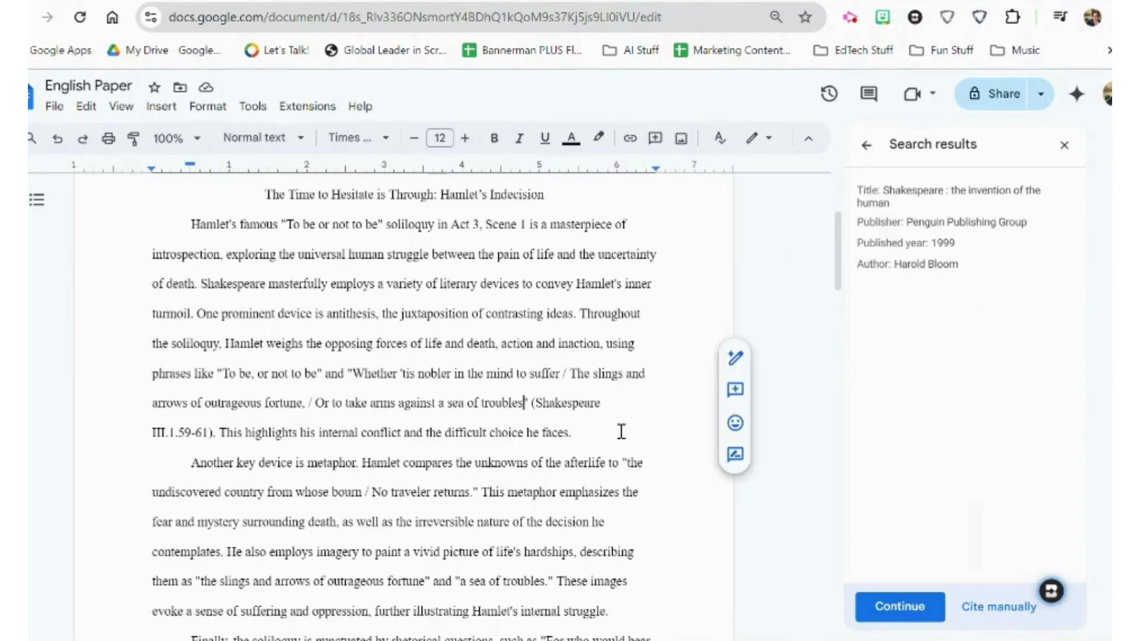
left_click(890, 608)
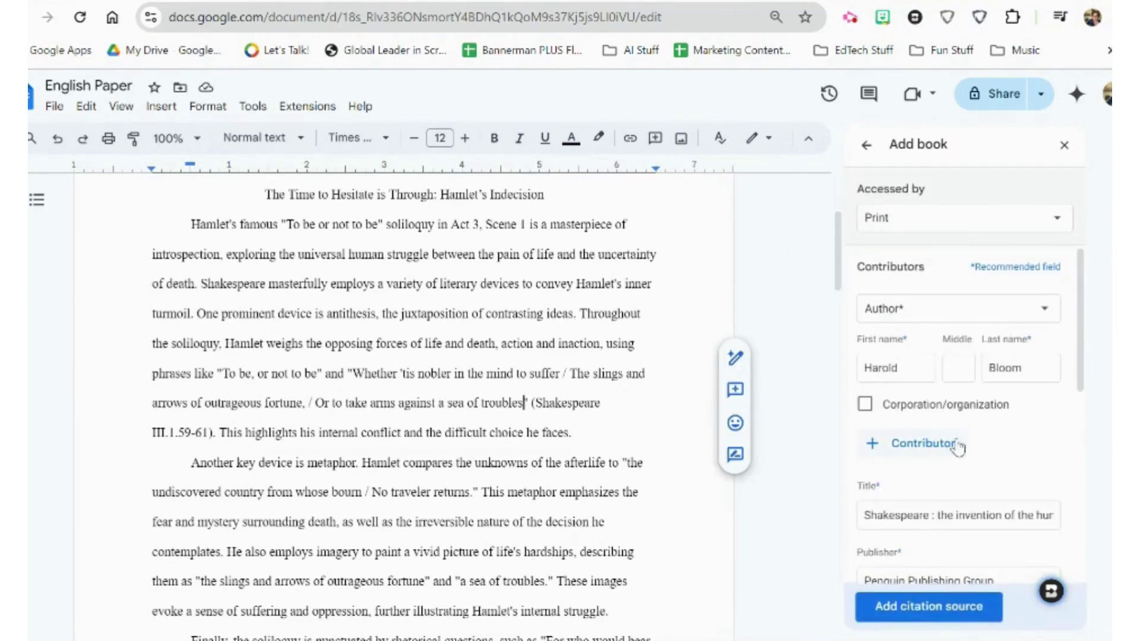
scroll(958, 448, "down", 5)
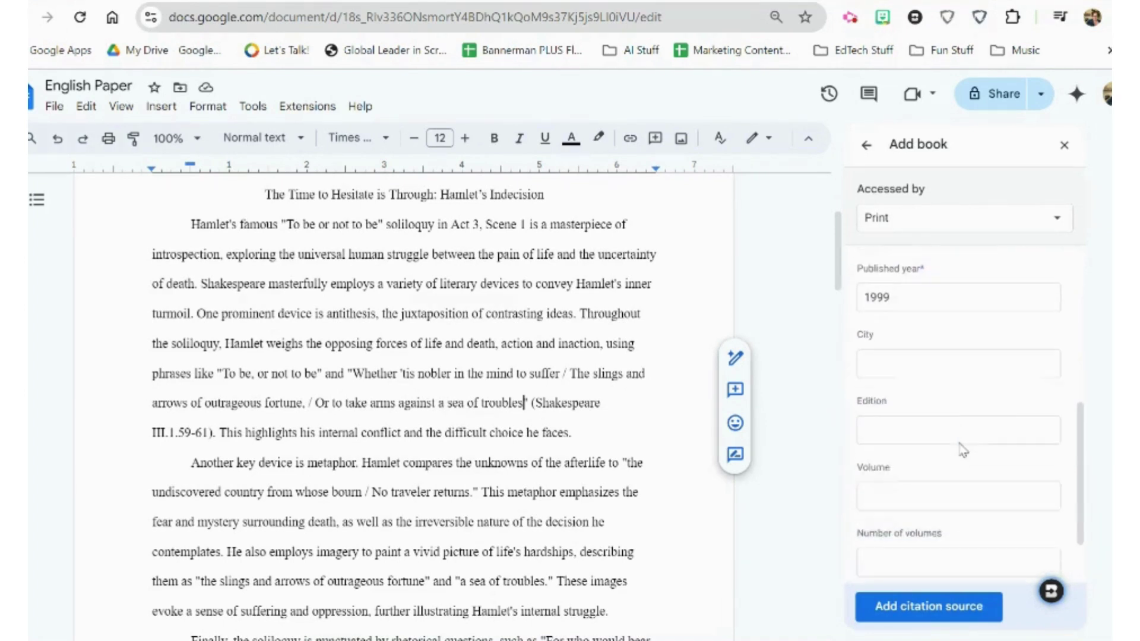
scroll(962, 449, "down", 3)
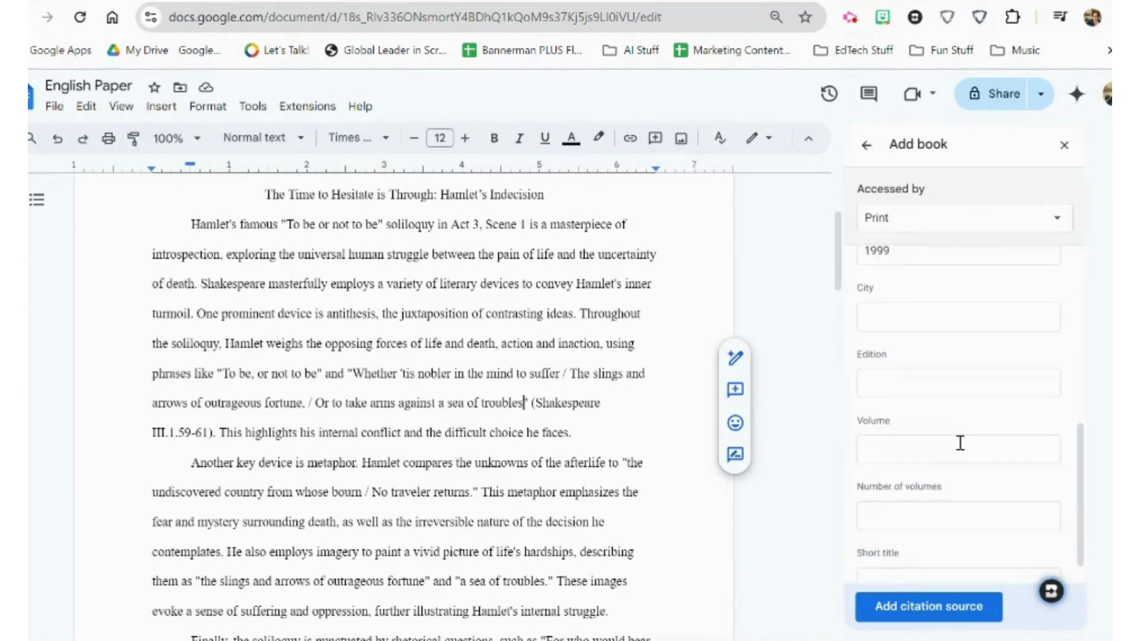
left_click(944, 612)
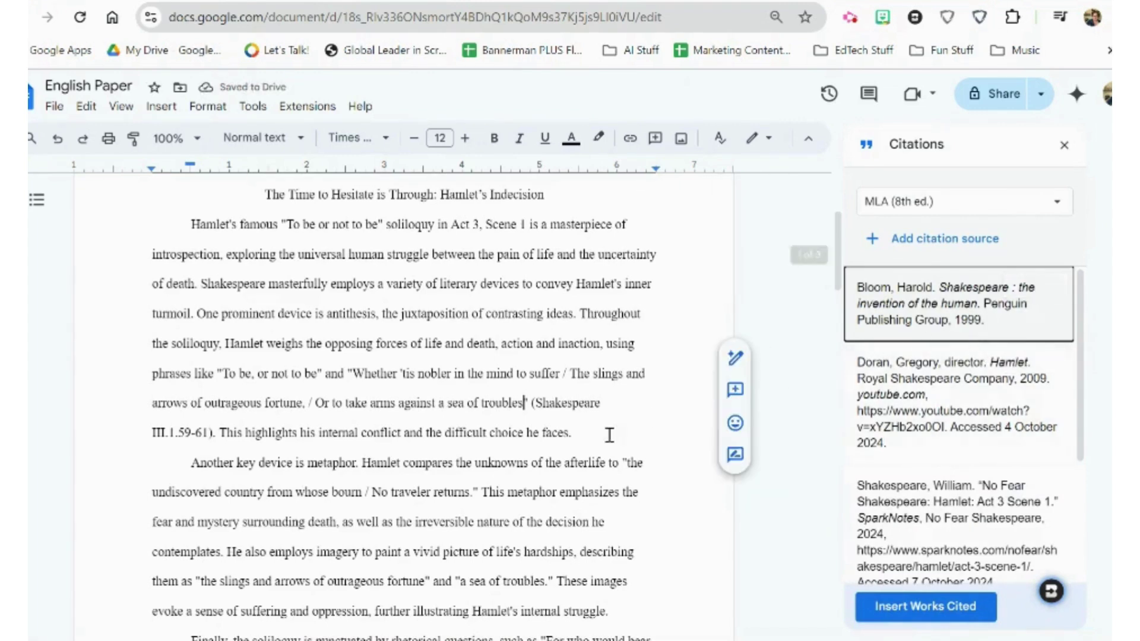
Insert the citation (Bloom 219) after 'struggle' at the end of the metaphor paragraph.
scroll(542, 471, "down", 2)
left_click(620, 511)
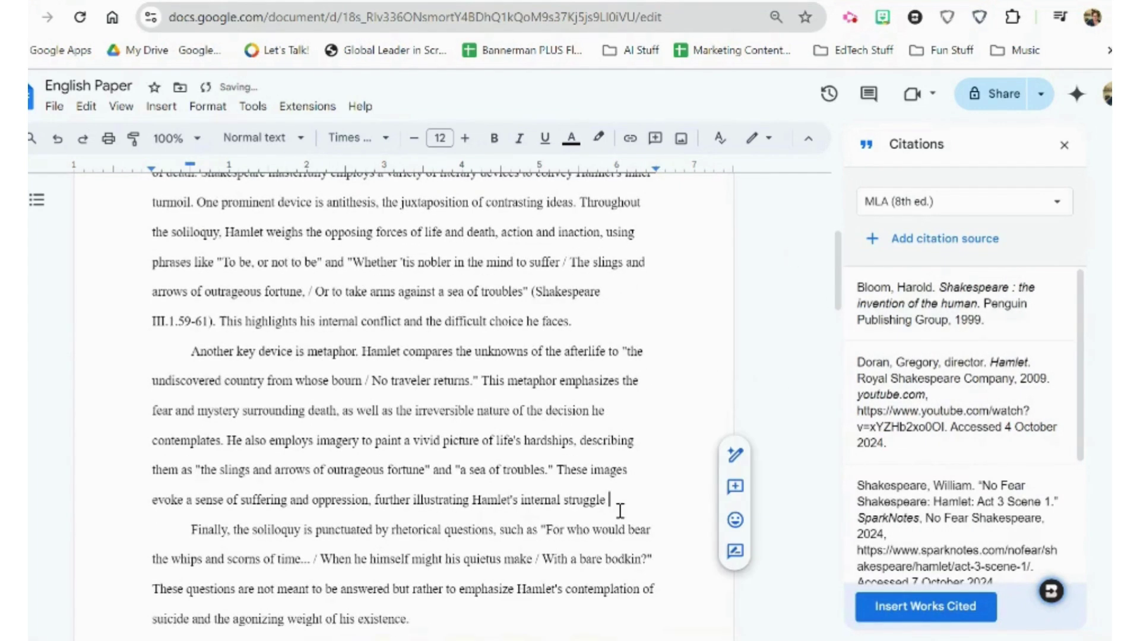
mouse_move(951, 319)
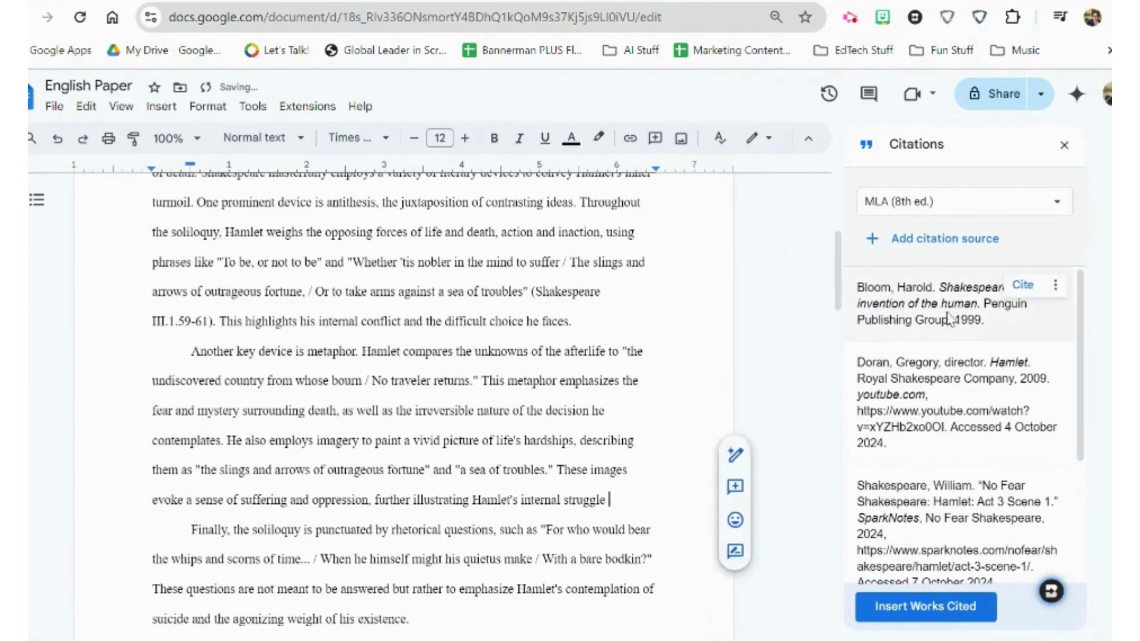
left_click(1022, 287)
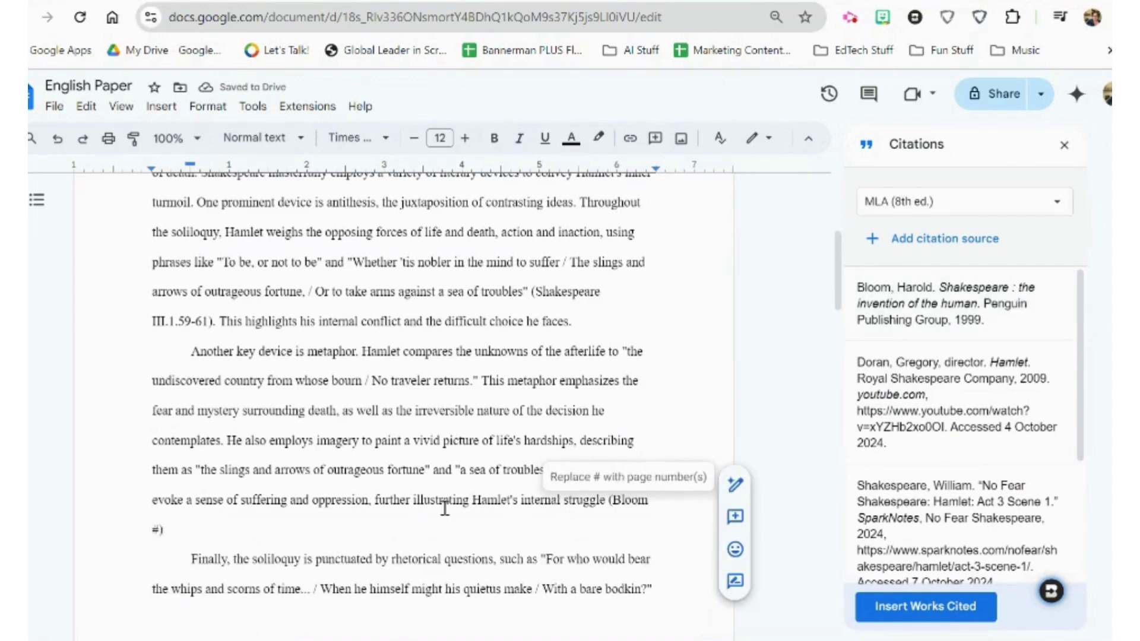
double_click(159, 530)
type("219)")
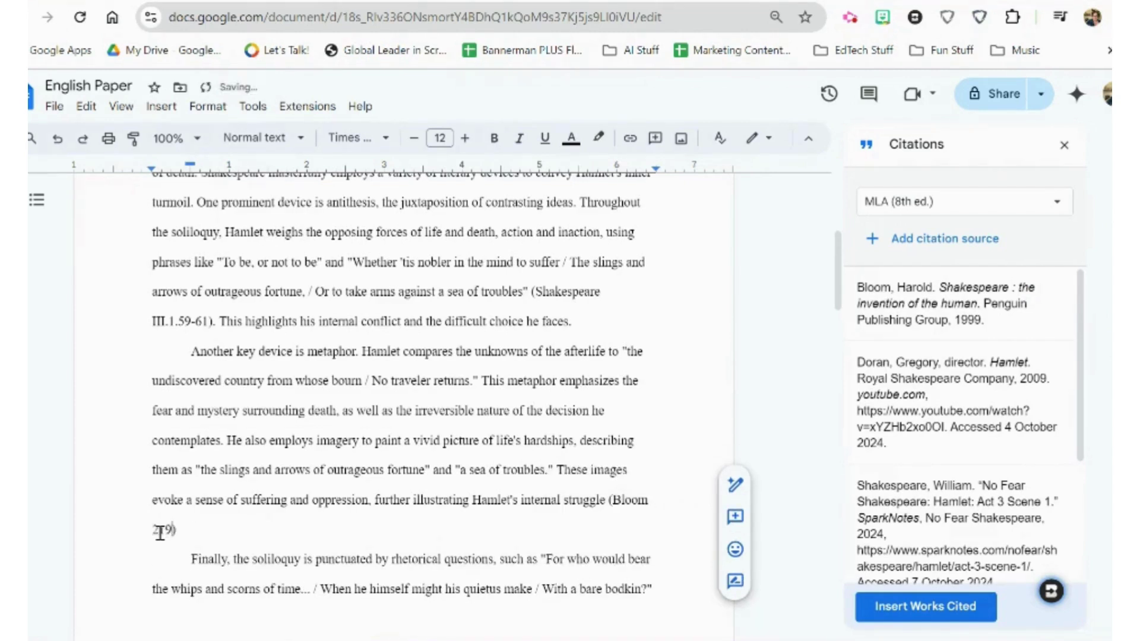
type(".")
scroll(512, 350, "down", 7)
Insert Works Cited on the blank last page, listing Bloom, Doran, SparkNotes and Folger entries.
scroll(513, 350, "down", 10)
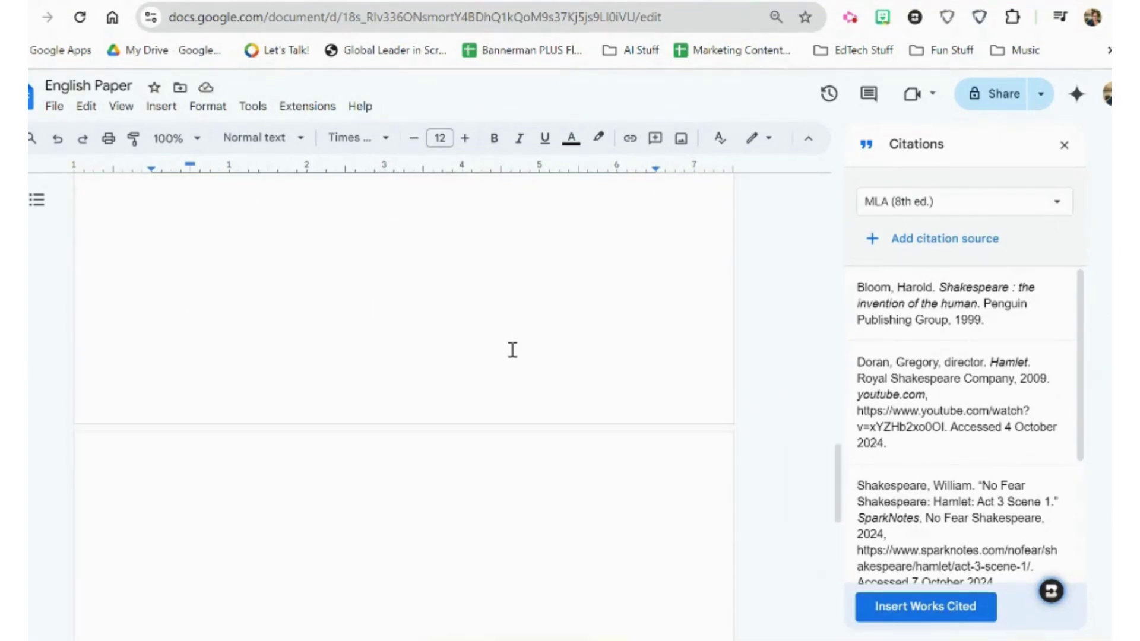
left_click(333, 315)
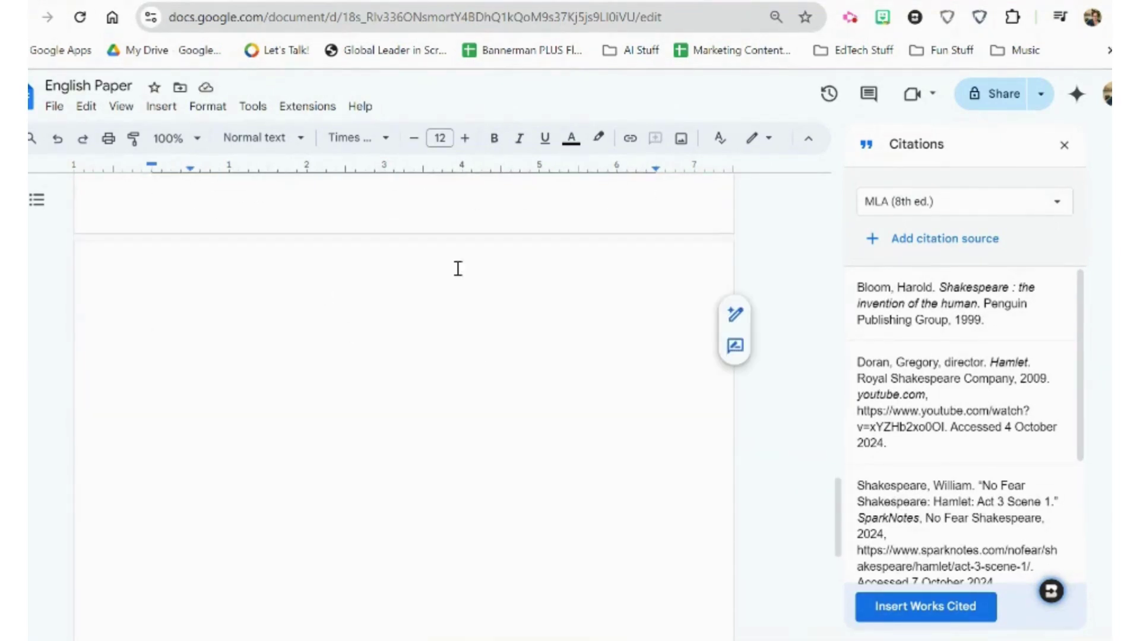
mouse_move(934, 483)
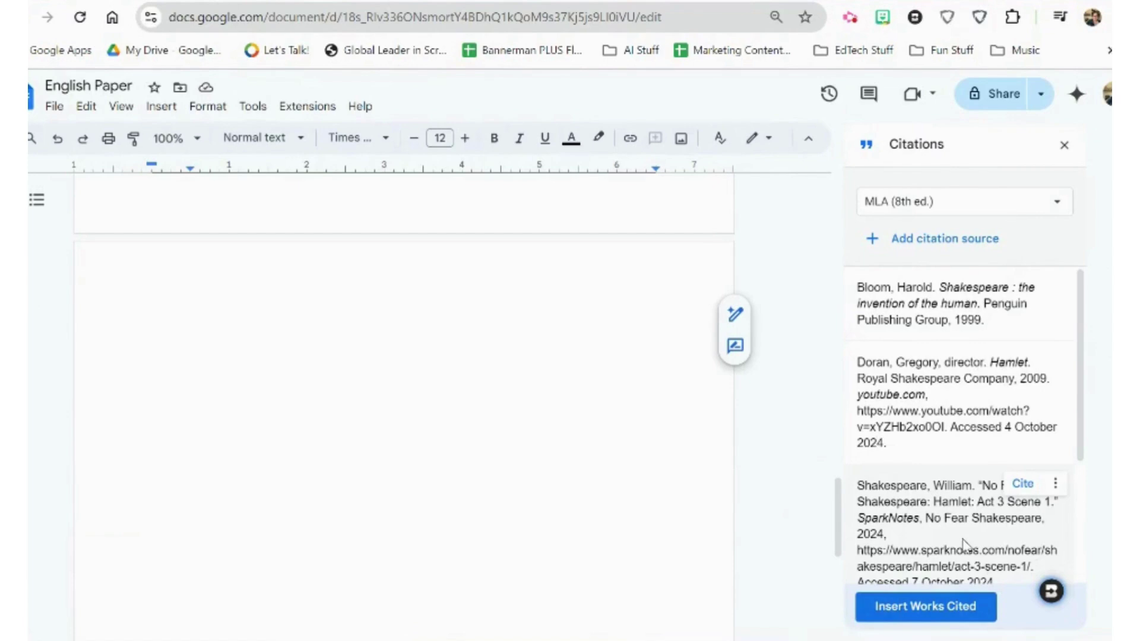
left_click(894, 609)
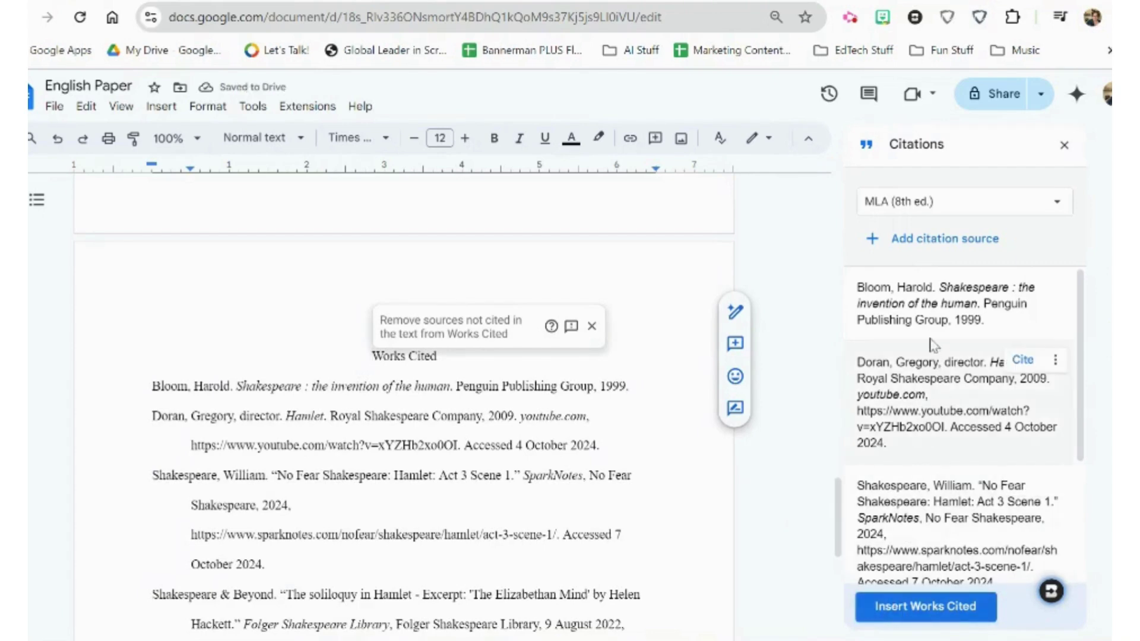
scroll(613, 460, "down", 3)
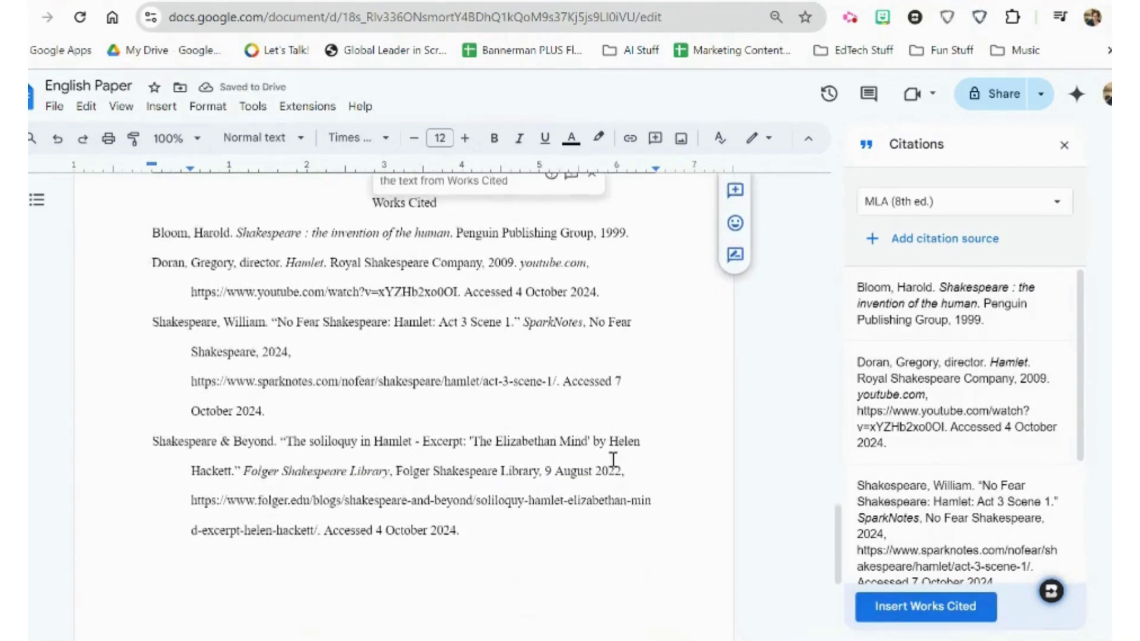
scroll(613, 460, "up", 2)
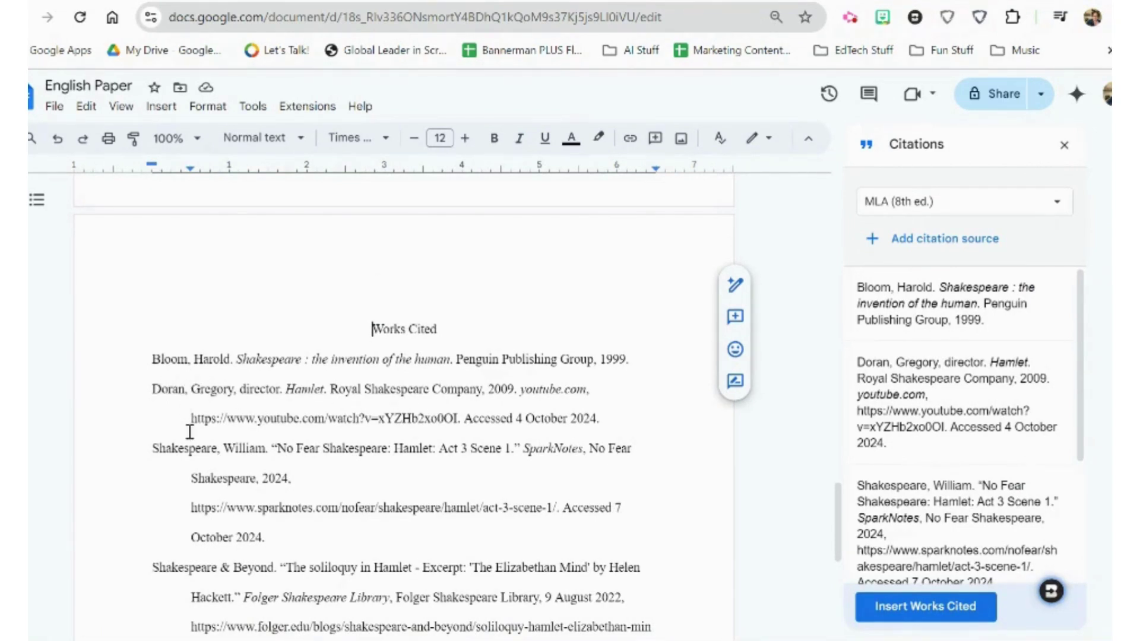
scroll(187, 585, "down", 2)
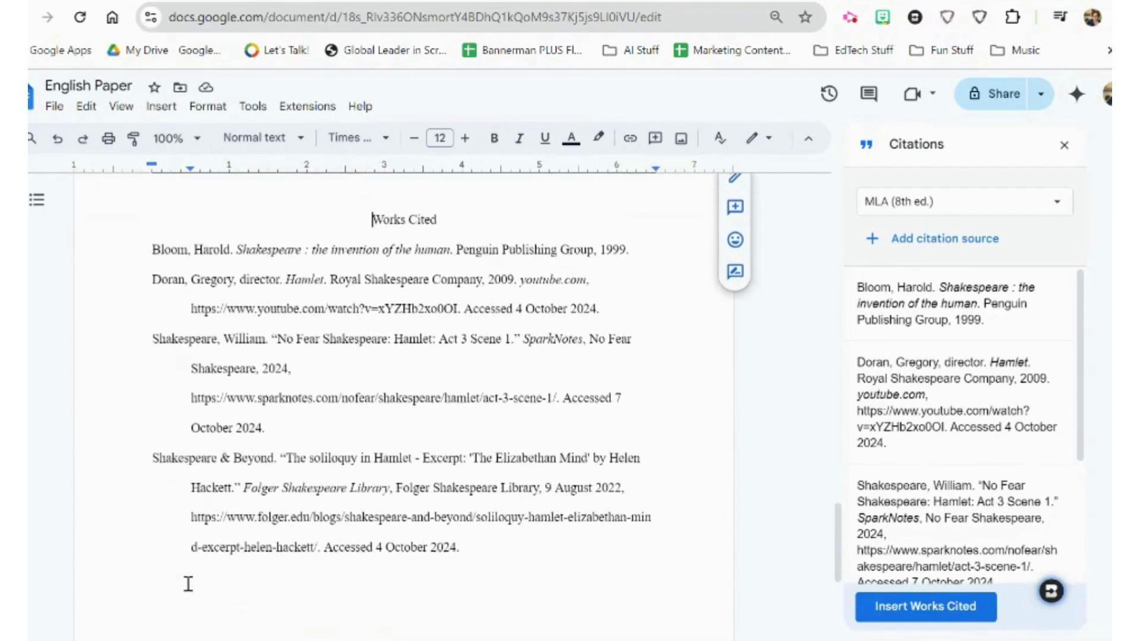